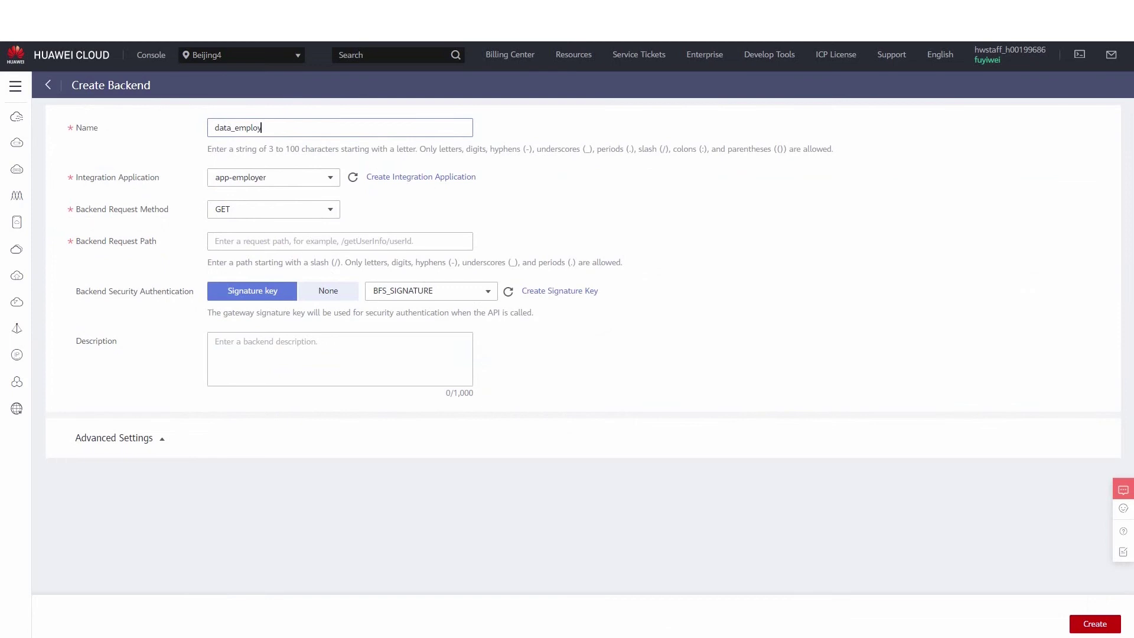
# Create the data_employee backend for application app-employee with method POST, request path /employee/checkin and no backend security authentication
pyautogui.click(269, 179)
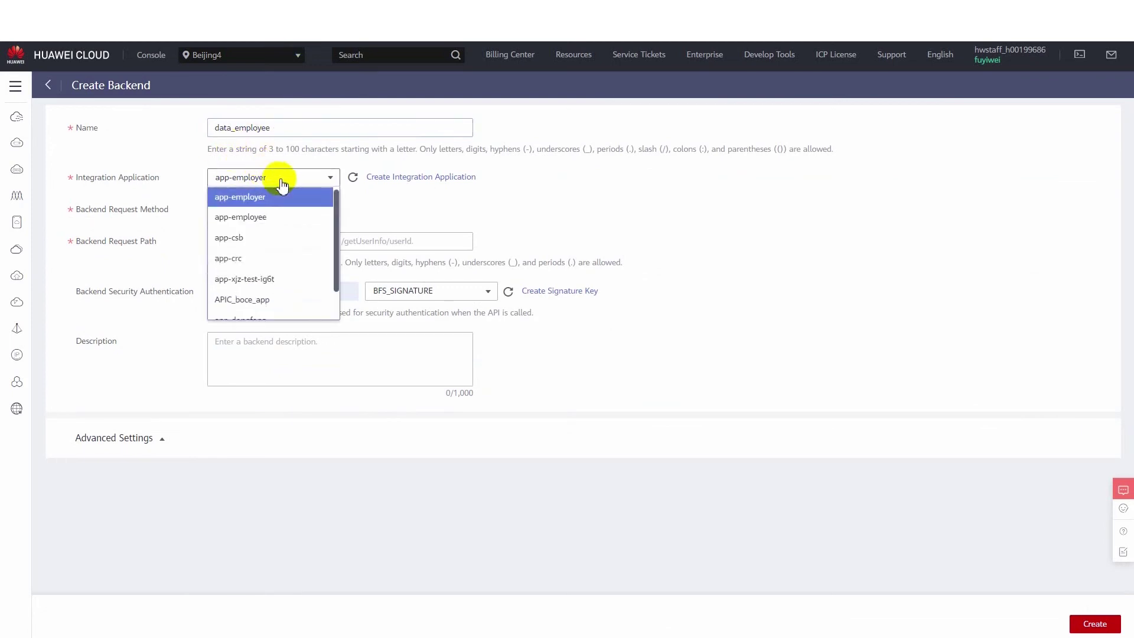
pyautogui.click(269, 218)
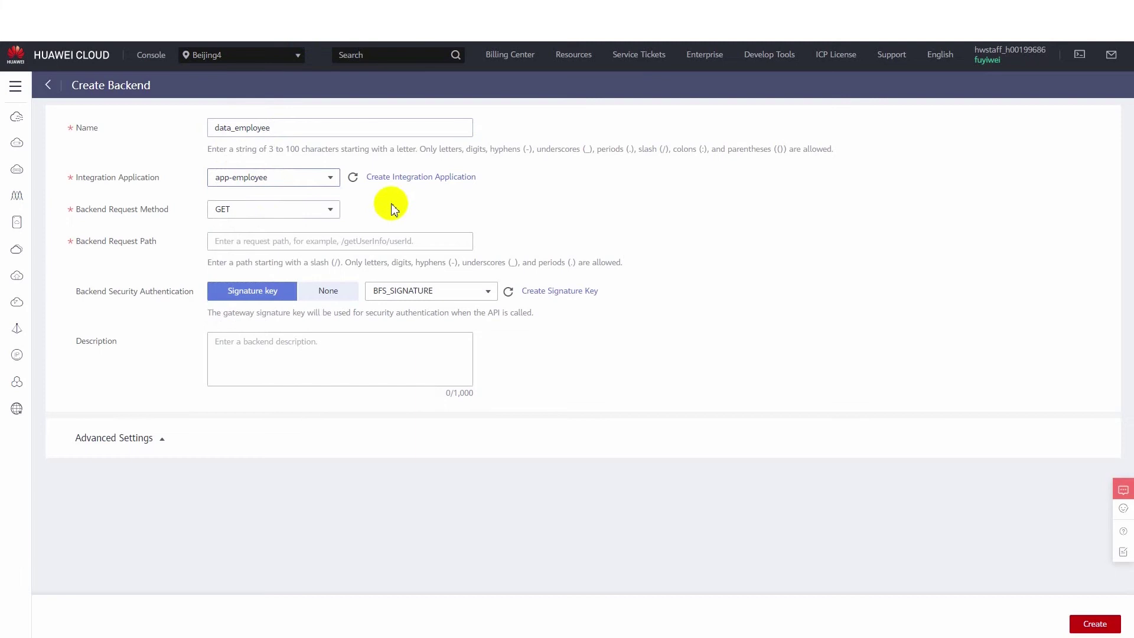
pyautogui.click(292, 214)
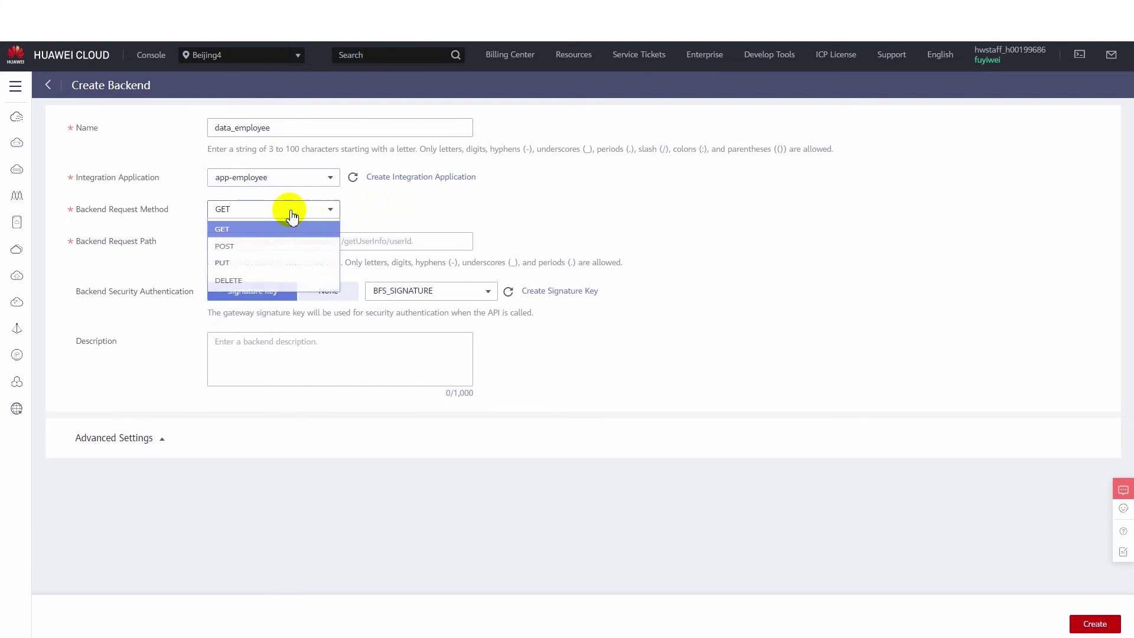
pyautogui.click(245, 254)
pyautogui.click(274, 243)
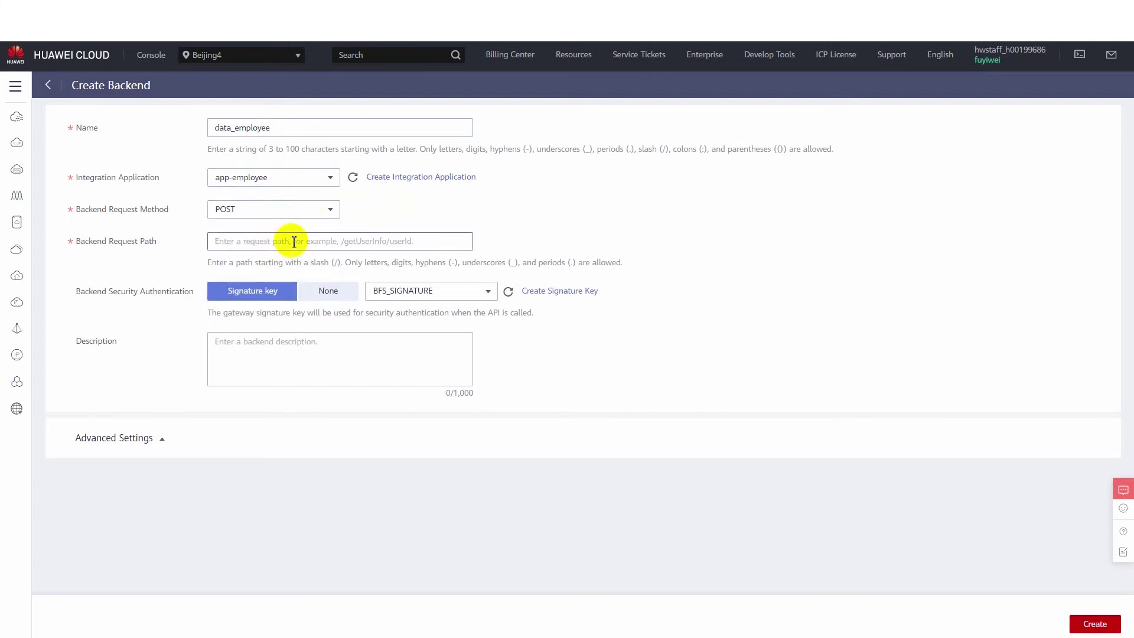
pyautogui.write('/employee/checkin')
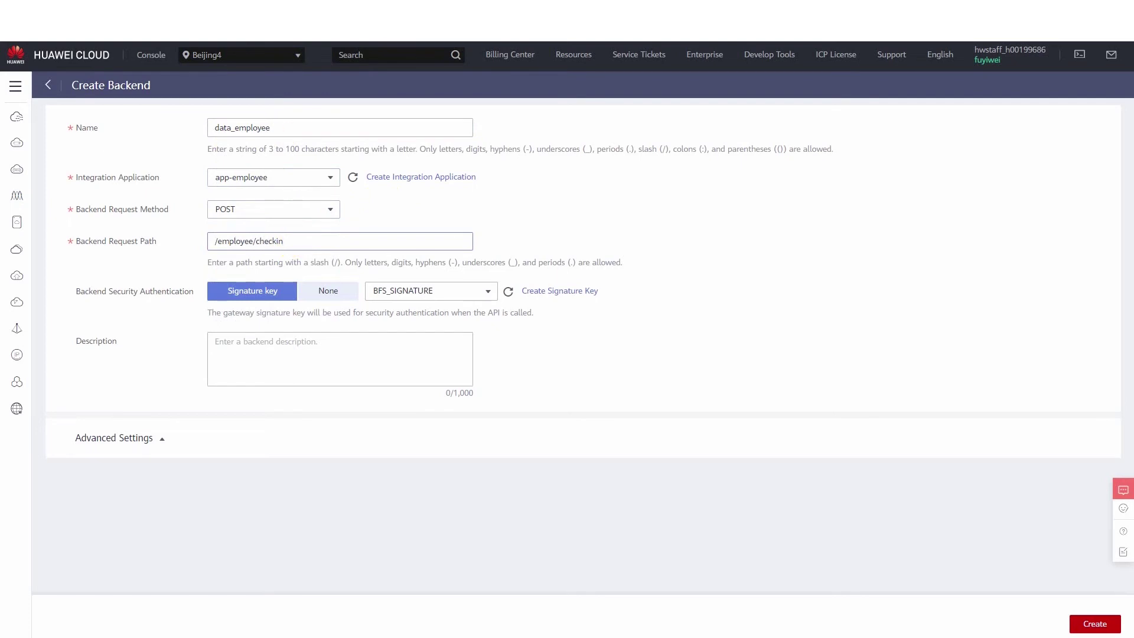
pyautogui.click(328, 291)
pyautogui.click(1095, 624)
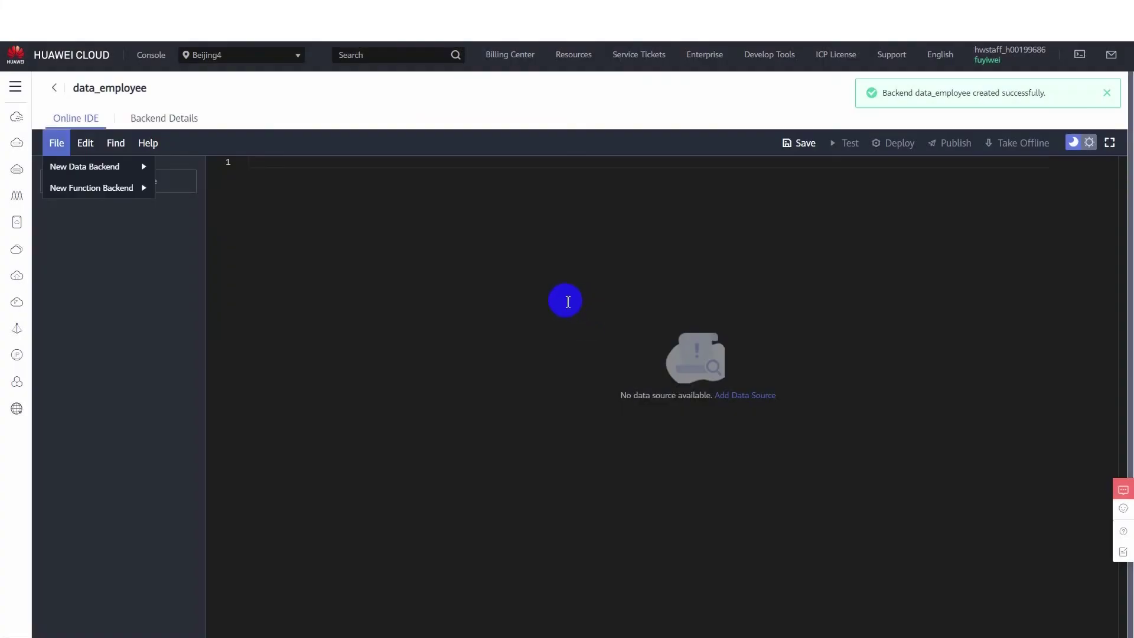
# Add the employee MySQL data source to the data backend with statement type SQL
pyautogui.moveTo(63, 165)
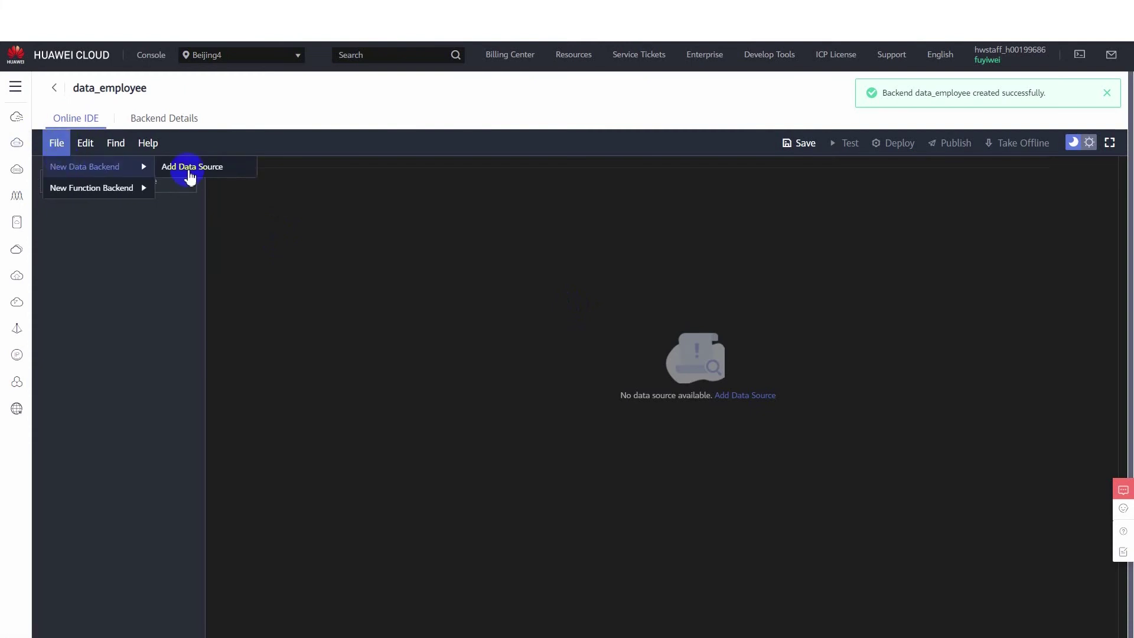
pyautogui.click(191, 176)
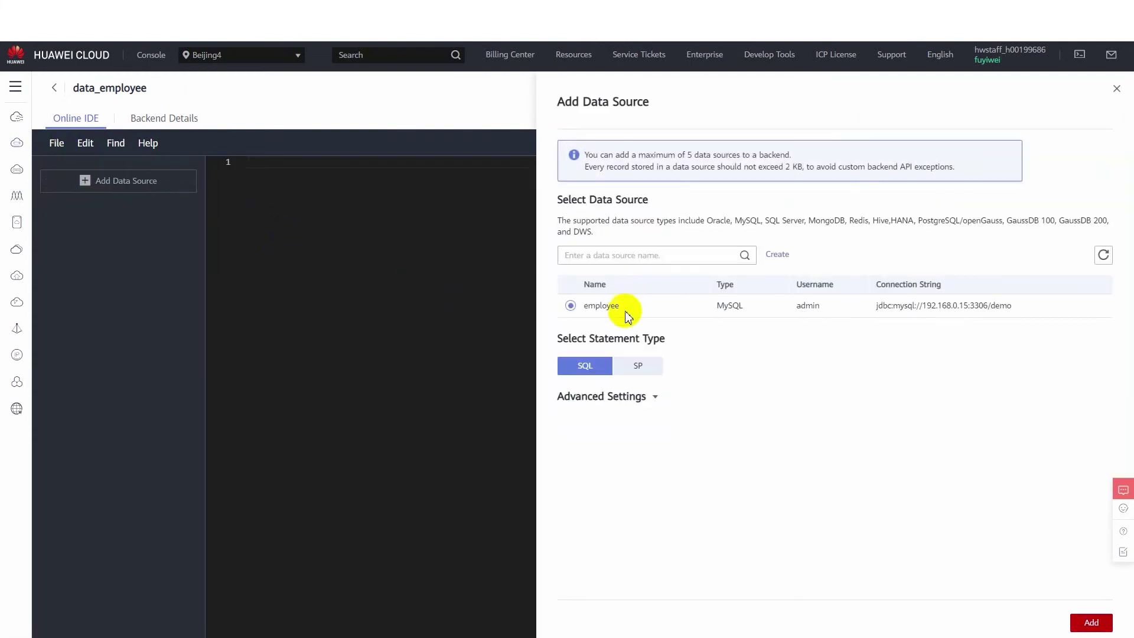
pyautogui.click(1090, 624)
# Replace the default SQL with INSERT INTO demo.checkin (id, EMPLOYEE_ID ,DATE ,TIME ) values( '${id}','${employee_id}','${date}' ,'${time}' ) and save it
pyautogui.hotkey('ctrl', 'a')
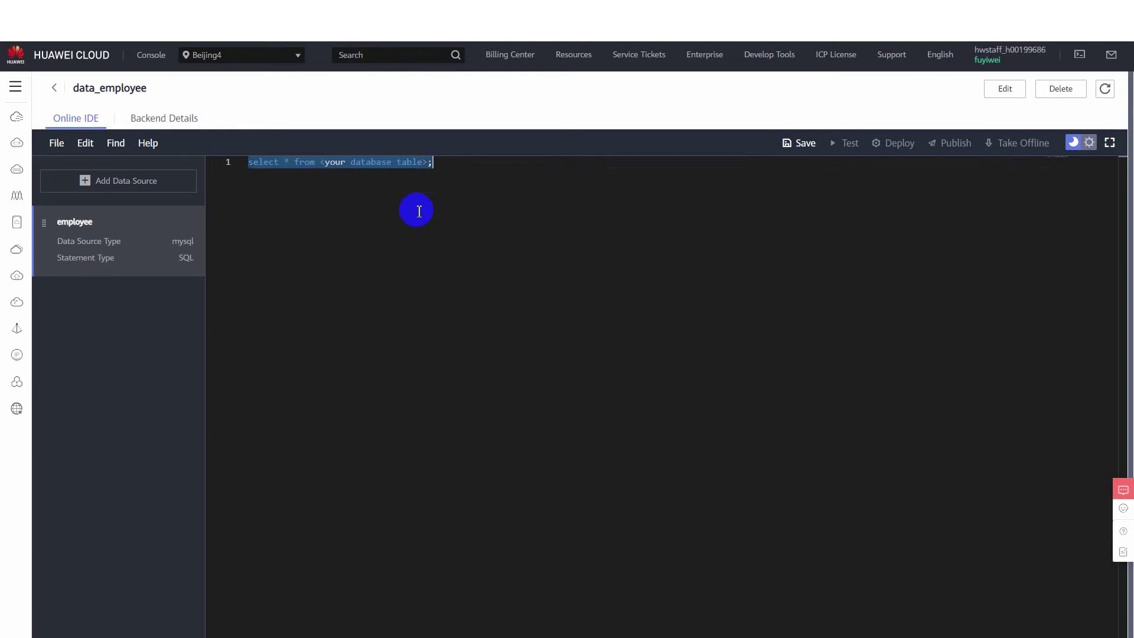
pyautogui.write("INSERT INTO demo.checkin (id, EMPLOYEE_ID ,DATE ,TIME ) values( '${id}','${employee_id}','${date}' ,'${time}' )")
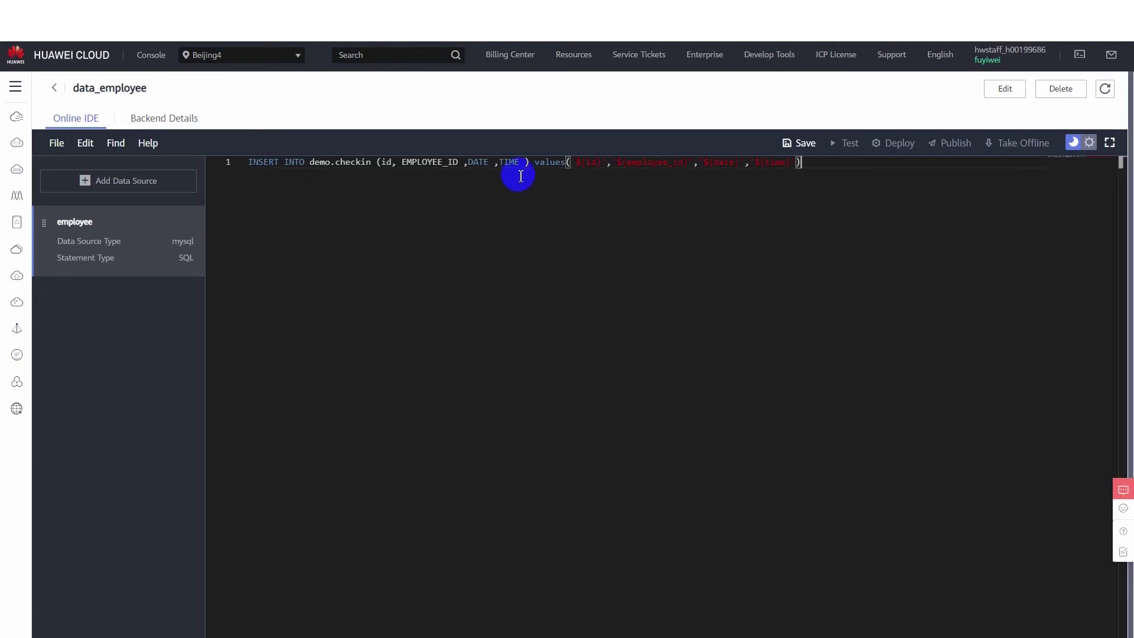
pyautogui.click(792, 142)
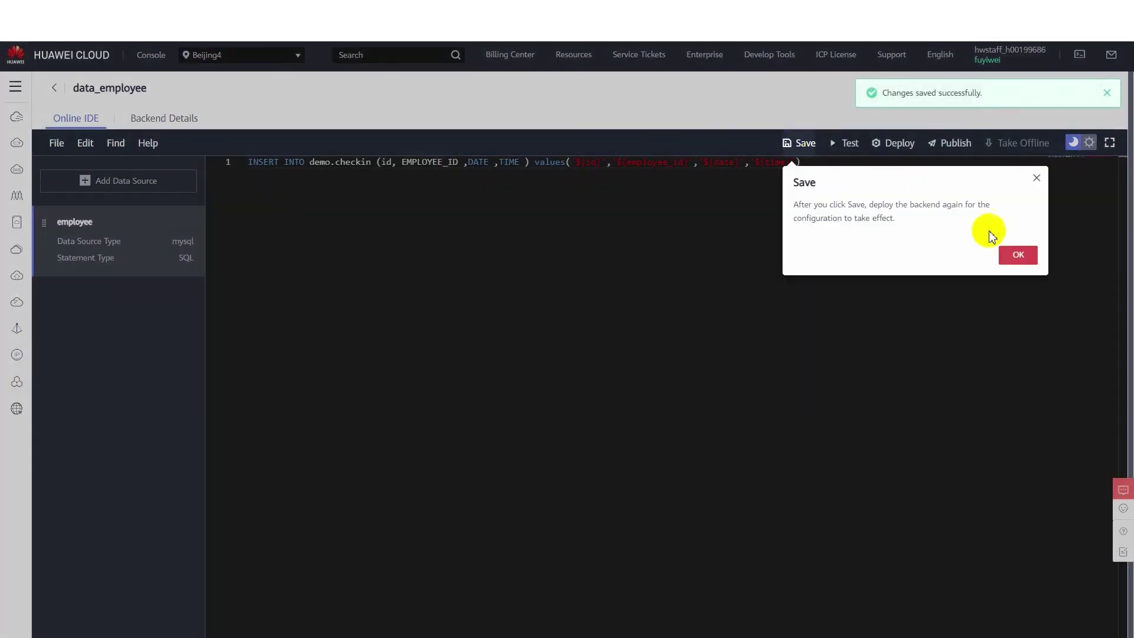
pyautogui.click(1017, 254)
# Deploy the data_employee backend and publish it to group DEFAULT_global in the RELEASE environment with no frontend security authentication
pyautogui.click(893, 145)
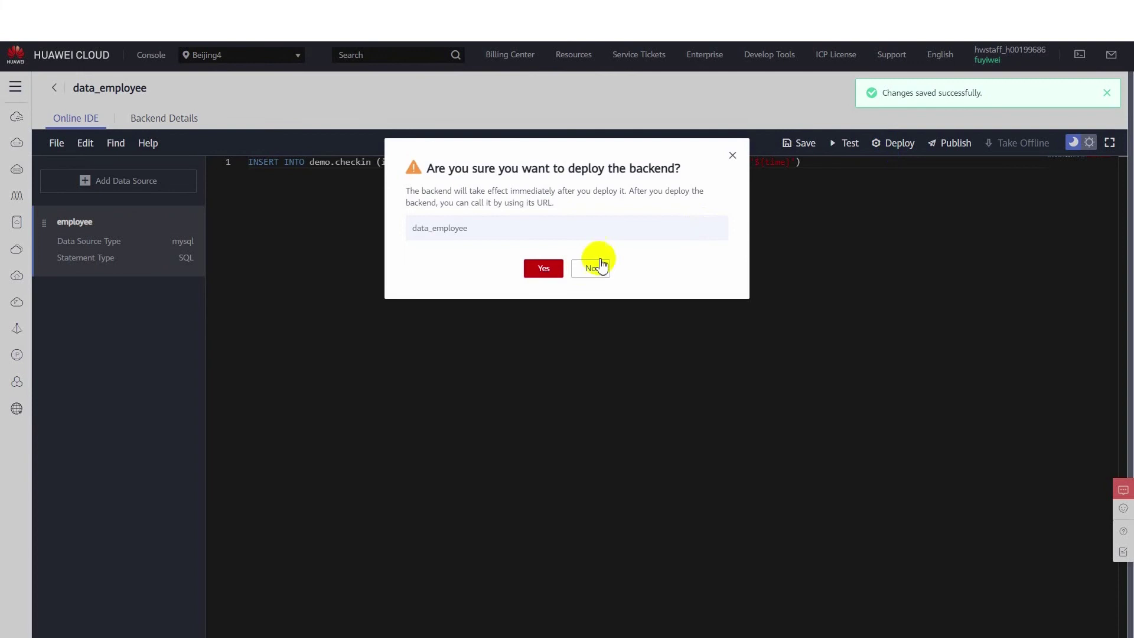
pyautogui.click(528, 271)
pyautogui.click(951, 150)
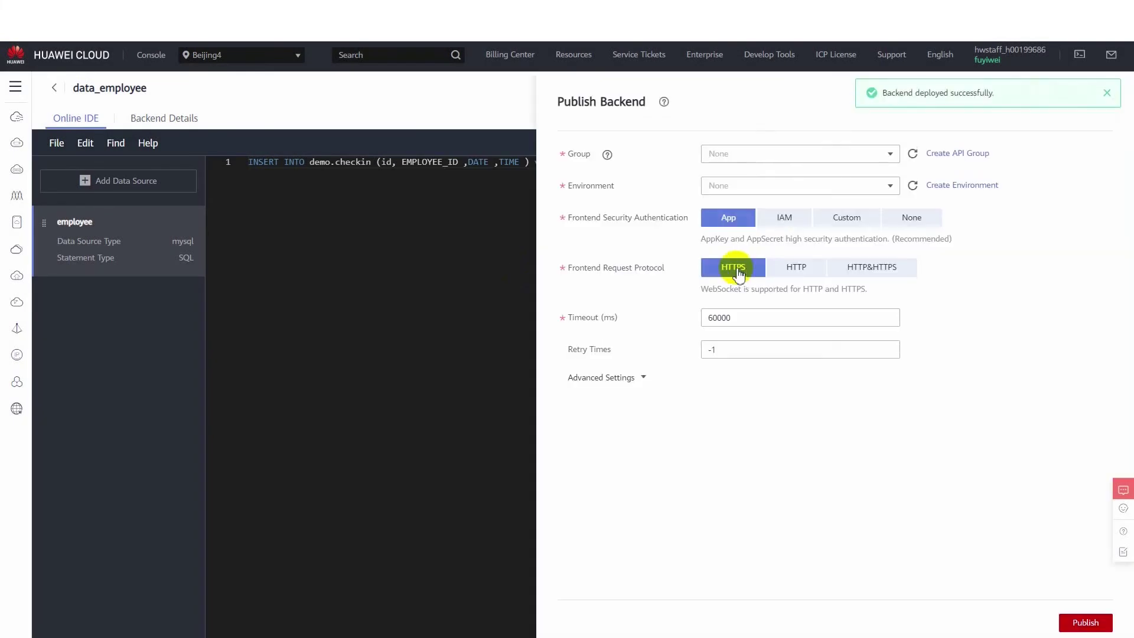
pyautogui.click(875, 153)
pyautogui.click(764, 216)
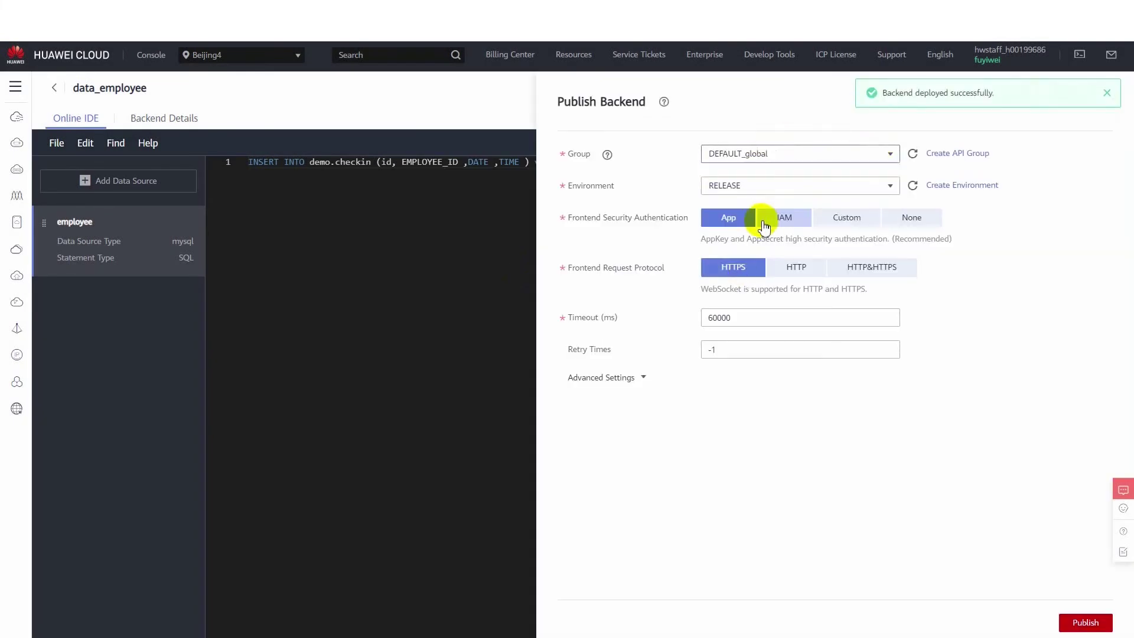
pyautogui.click(911, 217)
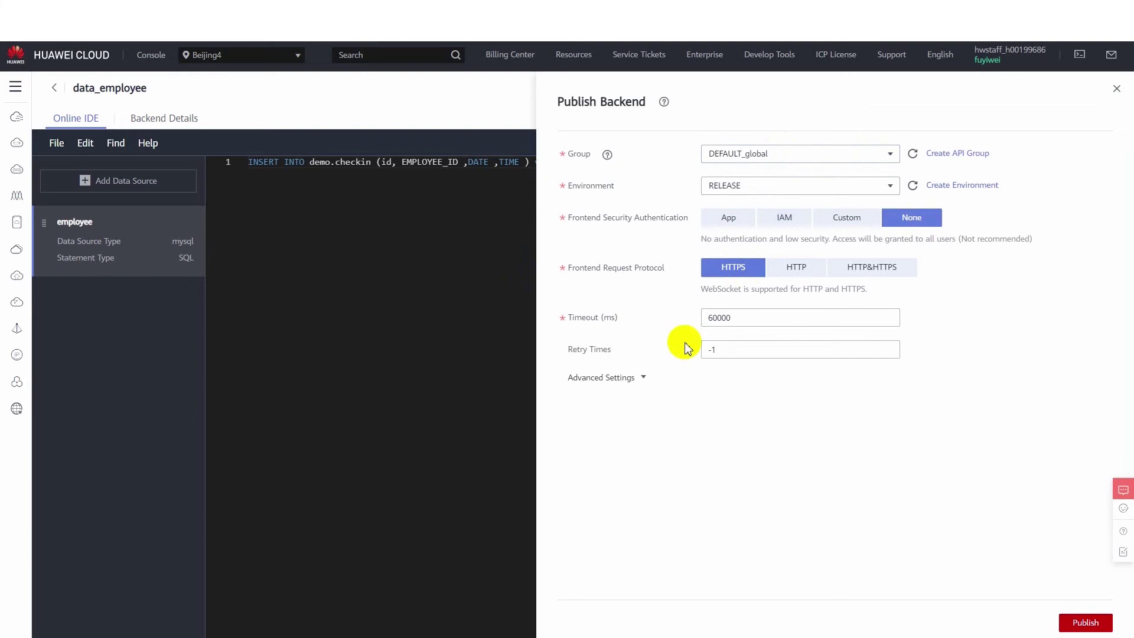
pyautogui.click(1085, 622)
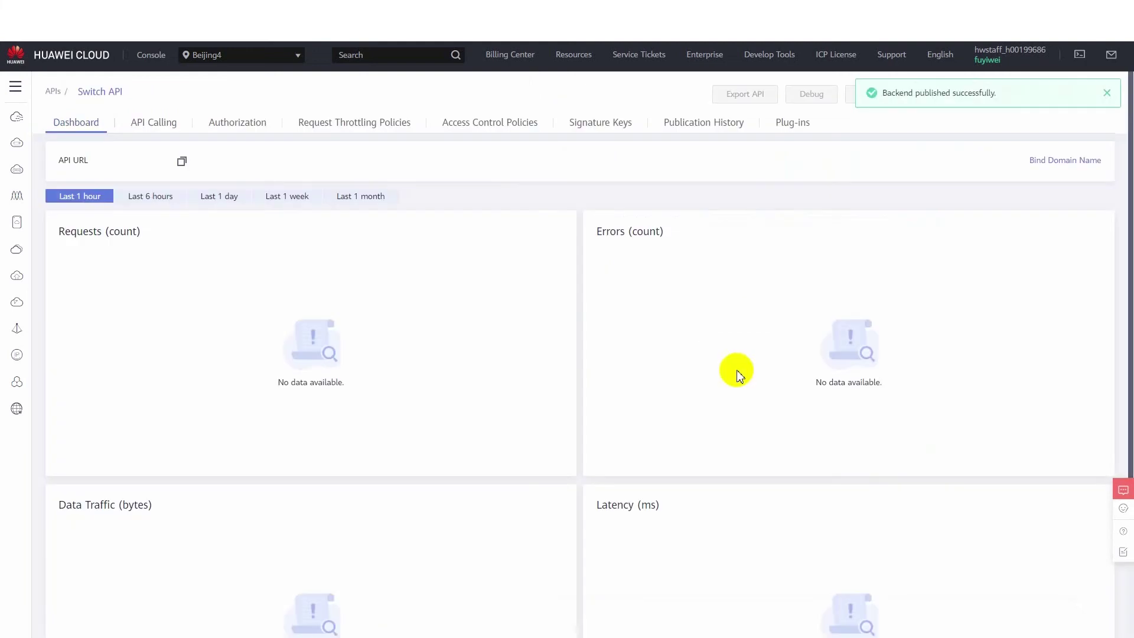
# Start creating another custom backend and name it function_employee
pyautogui.click(53, 92)
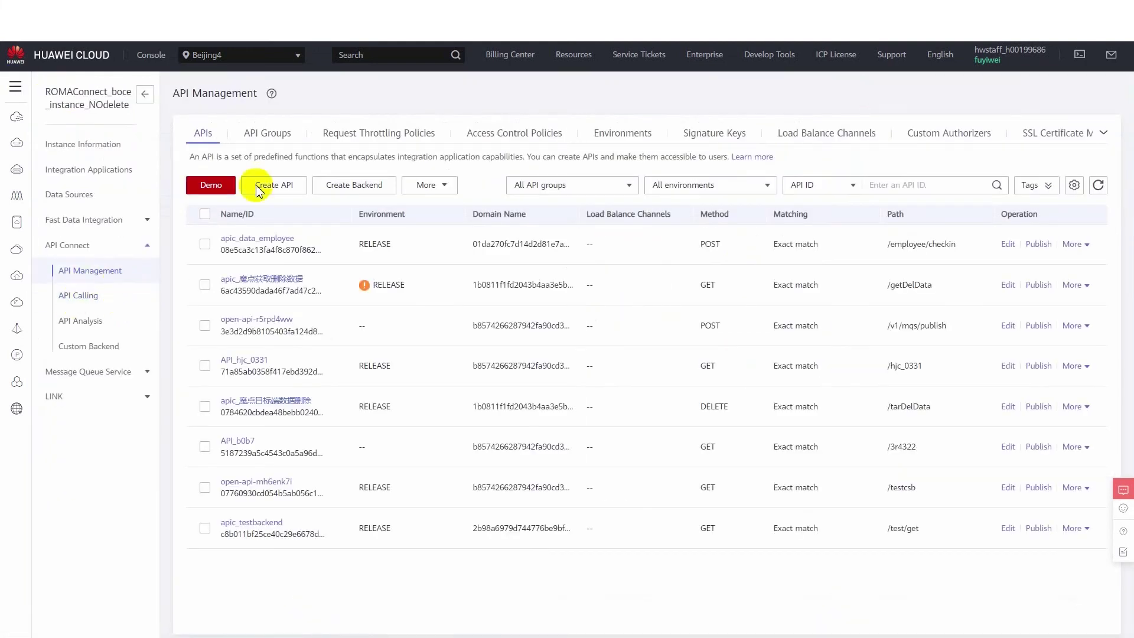
pyautogui.click(107, 346)
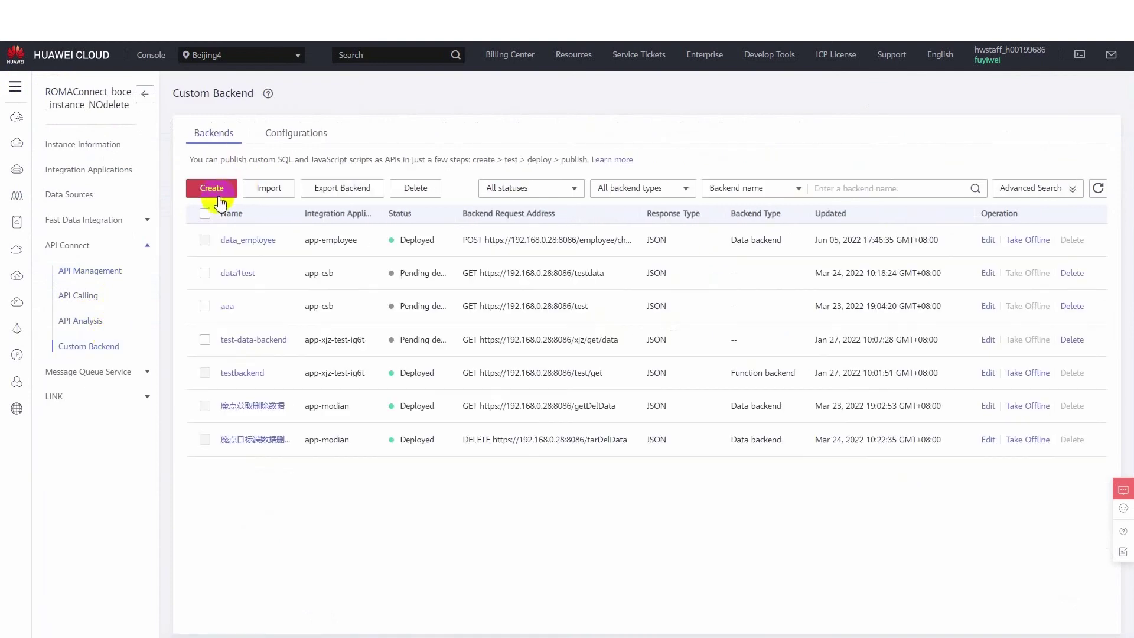
pyautogui.click(219, 200)
pyautogui.click(299, 127)
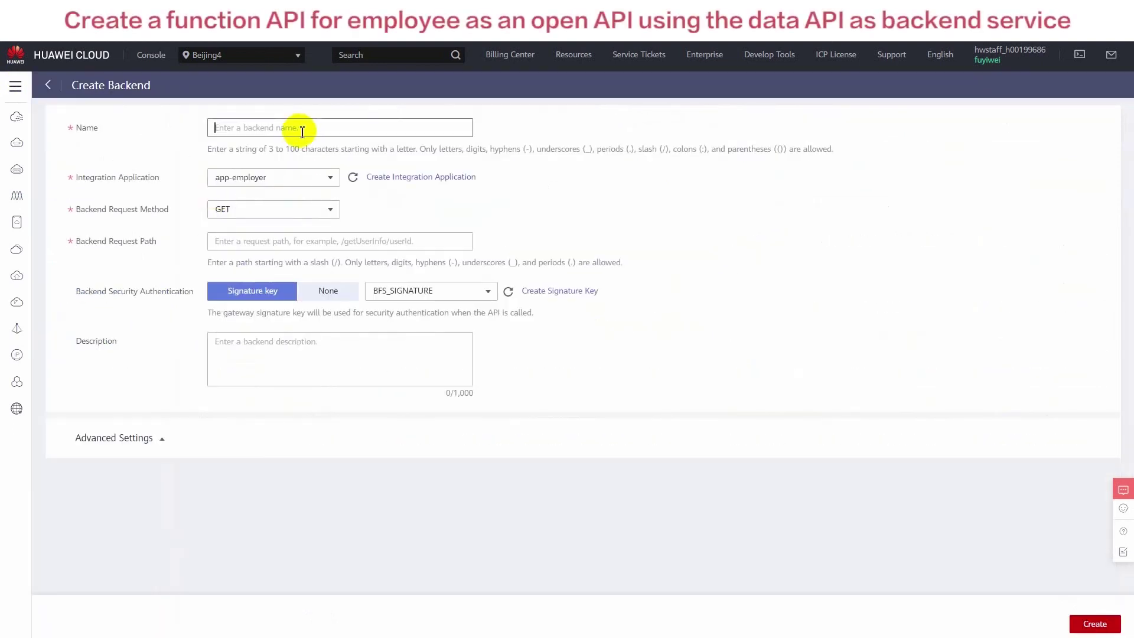
pyautogui.write('fuc')
pyautogui.press('BackSpace')
pyautogui.write('nction_employee')
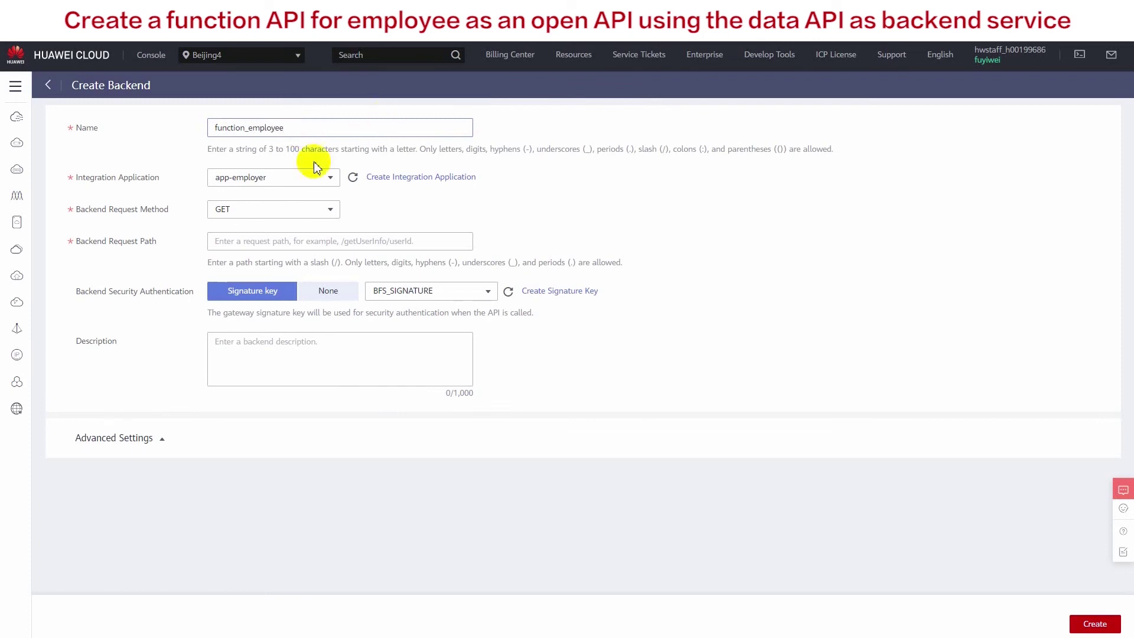
# Create the function_employee backend for application app-employee with method POST, request path /checkin and no backend security authentication
pyautogui.click(272, 177)
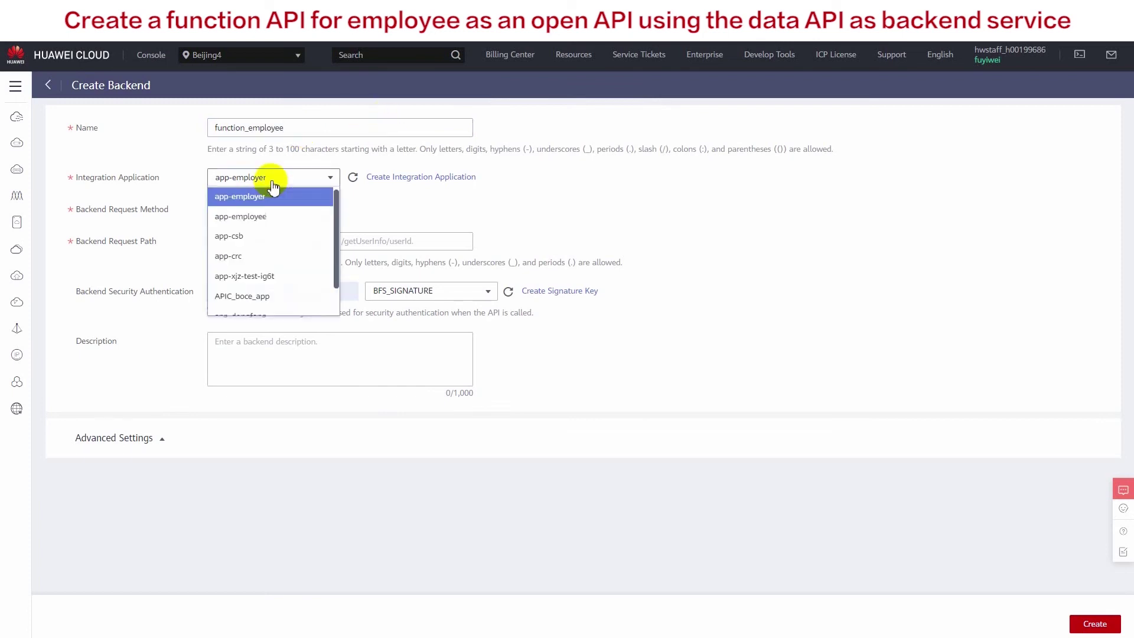
pyautogui.click(277, 212)
pyautogui.click(277, 208)
pyautogui.click(242, 251)
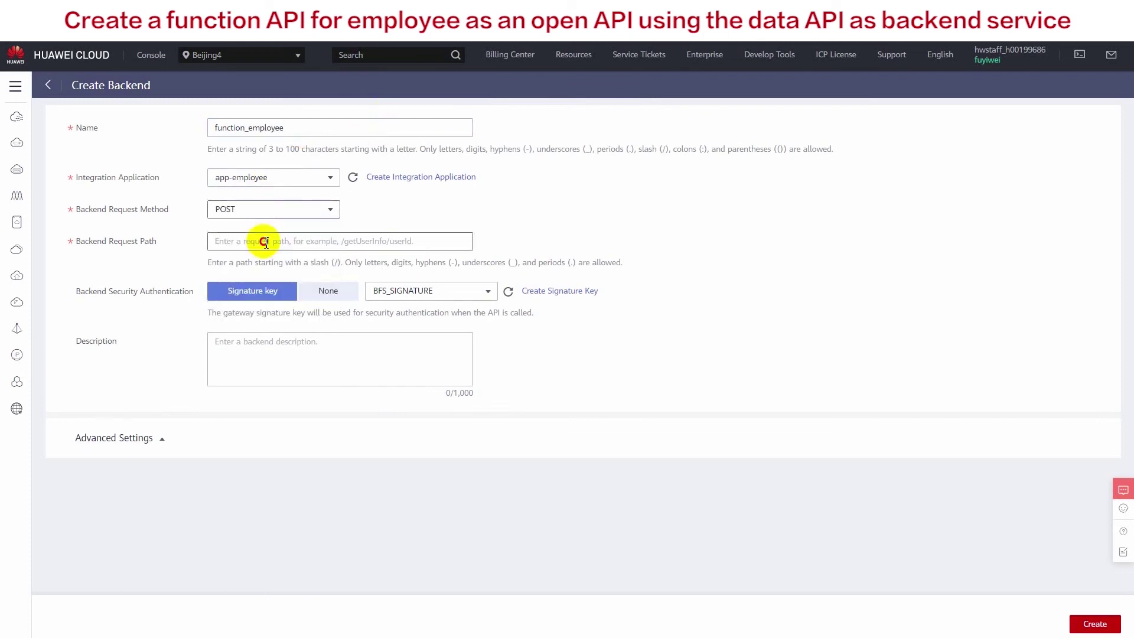
pyautogui.write('/ch')
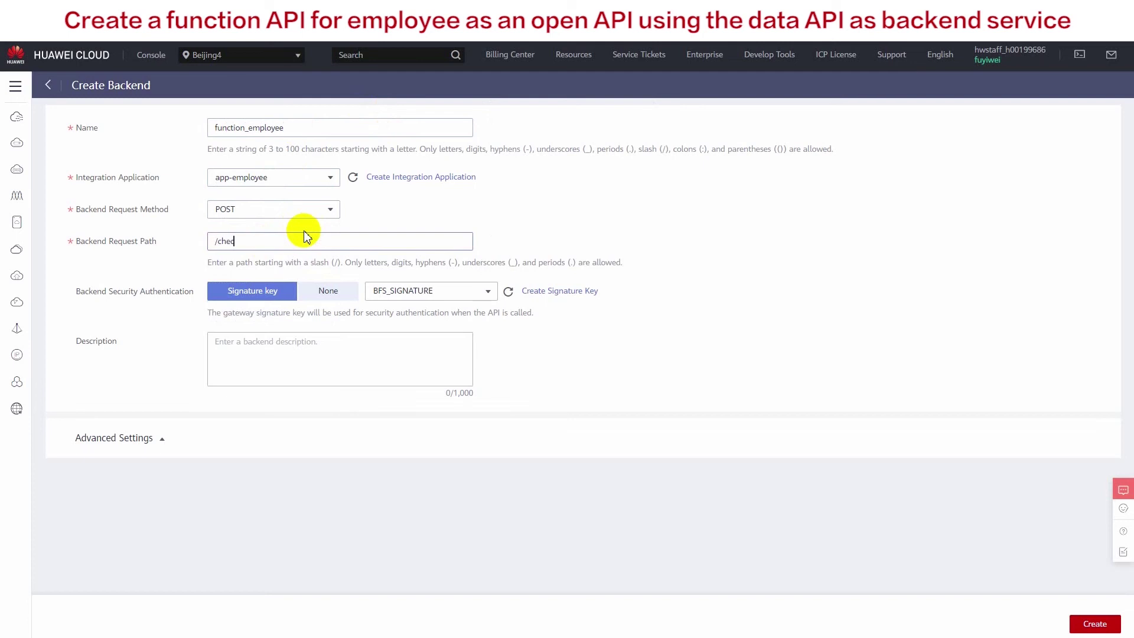
pyautogui.write('eckin')
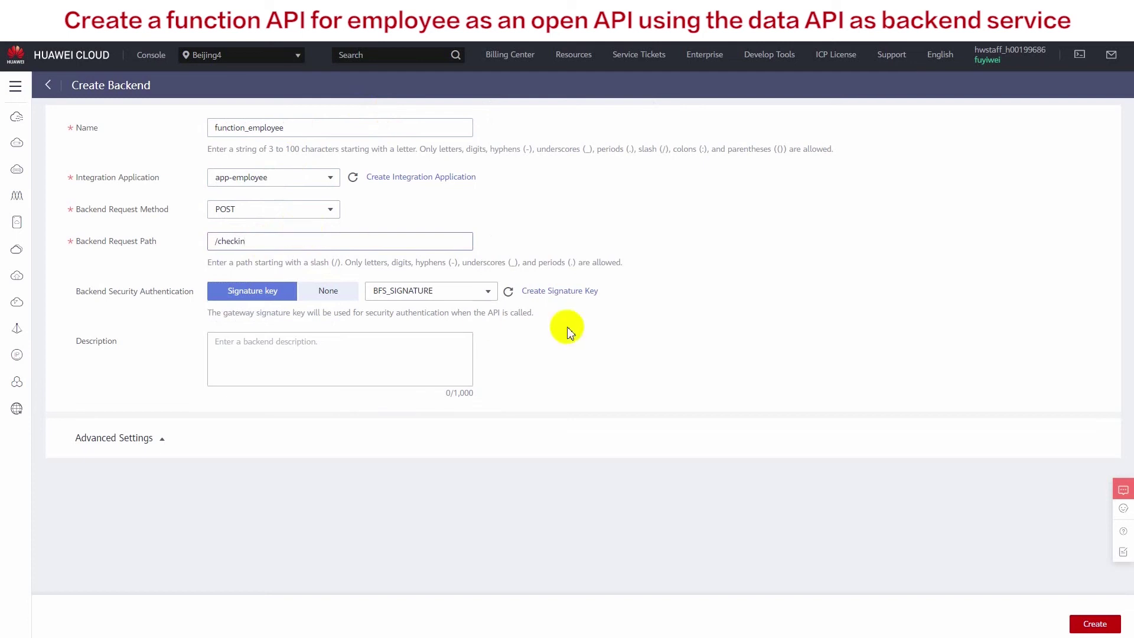
pyautogui.click(328, 292)
pyautogui.click(1094, 625)
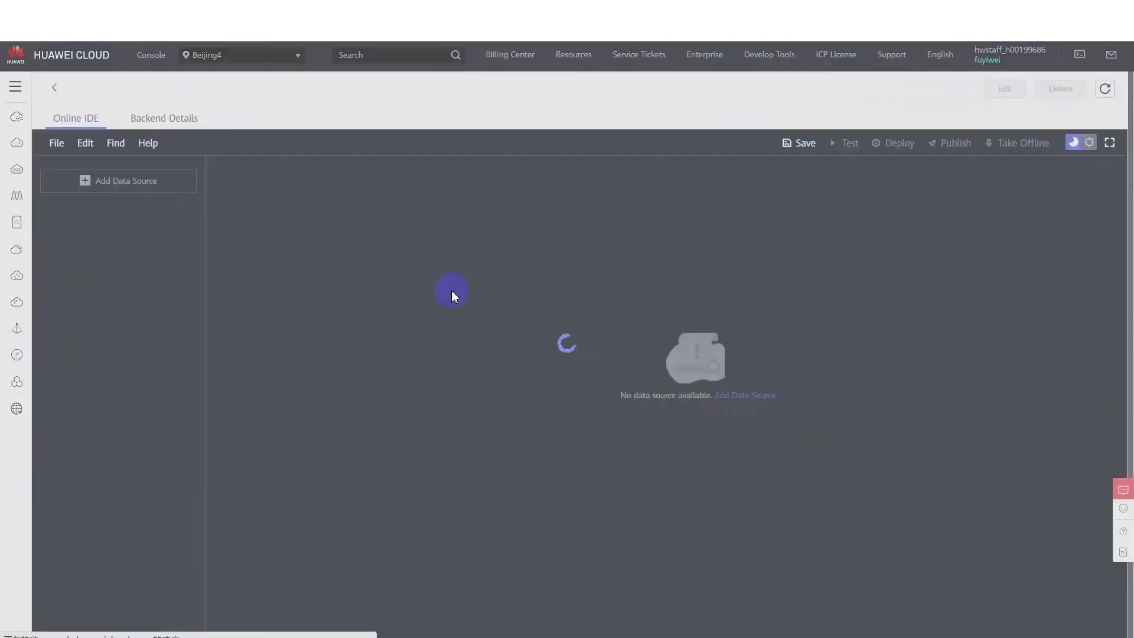
# Change function_employee to a function backend based on the Blank Template
pyautogui.click(56, 142)
pyautogui.moveTo(88, 188)
pyautogui.click(236, 192)
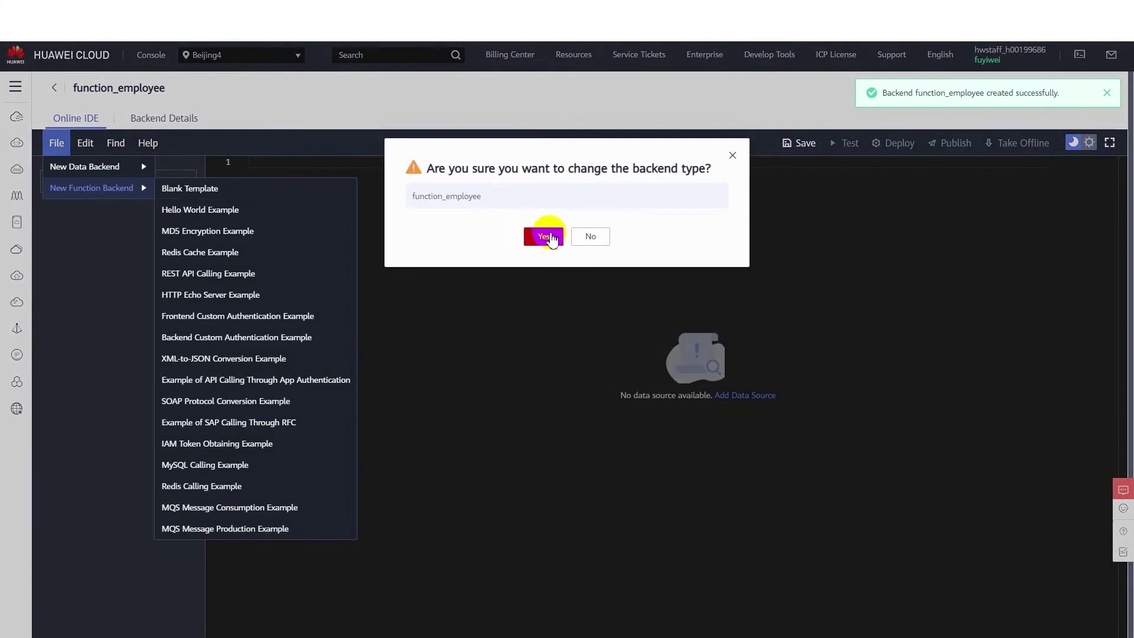
pyautogui.click(543, 233)
pyautogui.write('importClass(com.roma.apic.livedata.client.v1.HttpClient); importClass(com.roma.apic.livedata.provider.v1.APIConnectResponse); var db_address = \'https://192.168.0.28\'  function guid() {     function S4() {         return (((1 + Math.random()) * 0x10000) | 0).toString(16).substring(1);     }     return (S4() + S4() + S4() + S4() + S4() + S4() + S4() + S4()); }  function execute(data) {     data = JSON.parse(data)     var employee_id = data["headers"]["x-appid"]     if (!employee_id) {         return {             error: "employee_id not found",         }     }     var now = new Date()     var date = now.getFullYear() + "-" + (now.getMonth() + 1) + \'-\' + now.getDate()     var time = now.getHours() + ":" + now.getMinutes() + \':\' + now.getSeconds()     //存数据库     var db_client = new HttpClient();     var query = \'?id=\' + guid() + "&employee_id=" + employee_id + "&date=" + date + "&time=" + time     var res = db_client.request(\'POST\', db_address + "/employee/checkin" + query);     if (res.code() < 200 || res.code() >= 300) {         return {             error: "fail to insert db:" + res.body().string(),         }     }     return {         employee_id: employee_id,         date: date,         time: time,     } }')
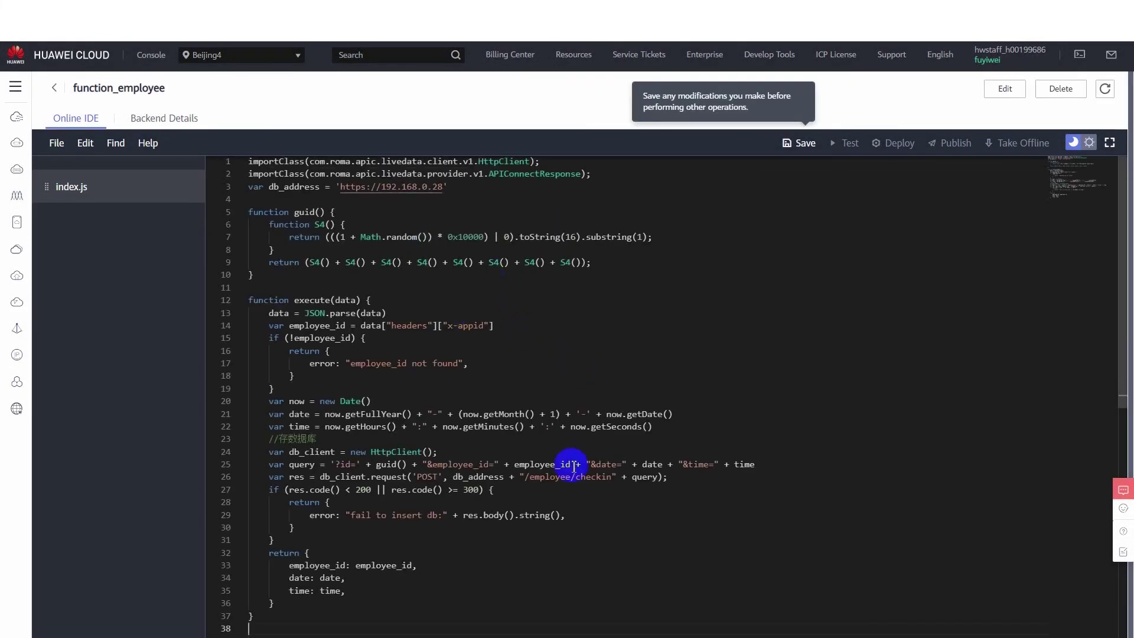
pyautogui.scroll(-5, 654, 307)
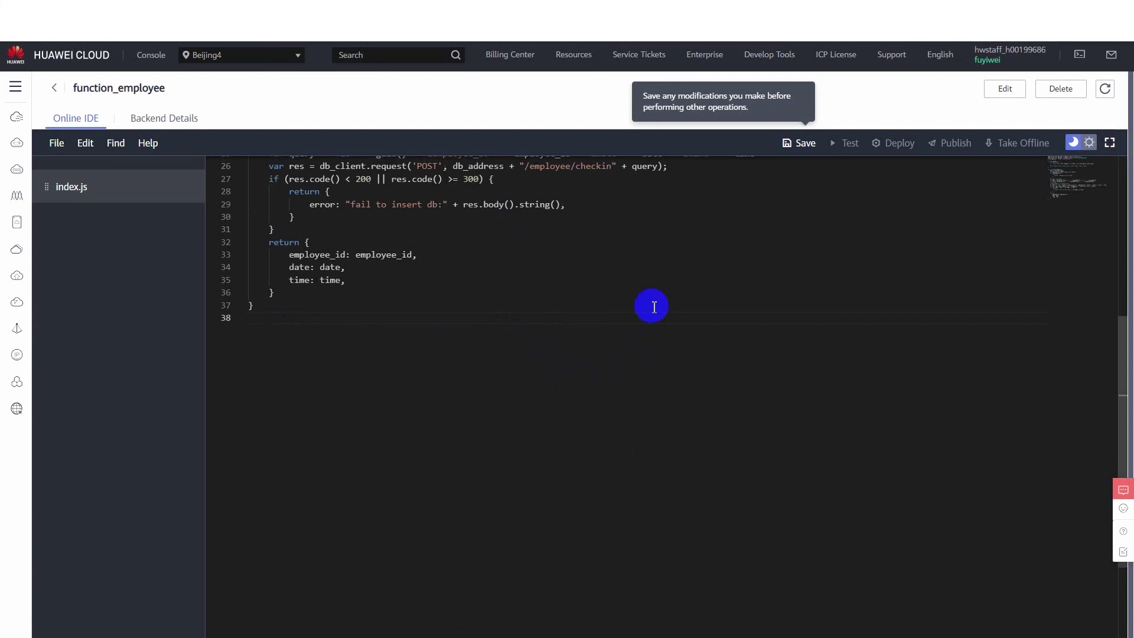
pyautogui.scroll(5, 653, 307)
pyautogui.click(806, 143)
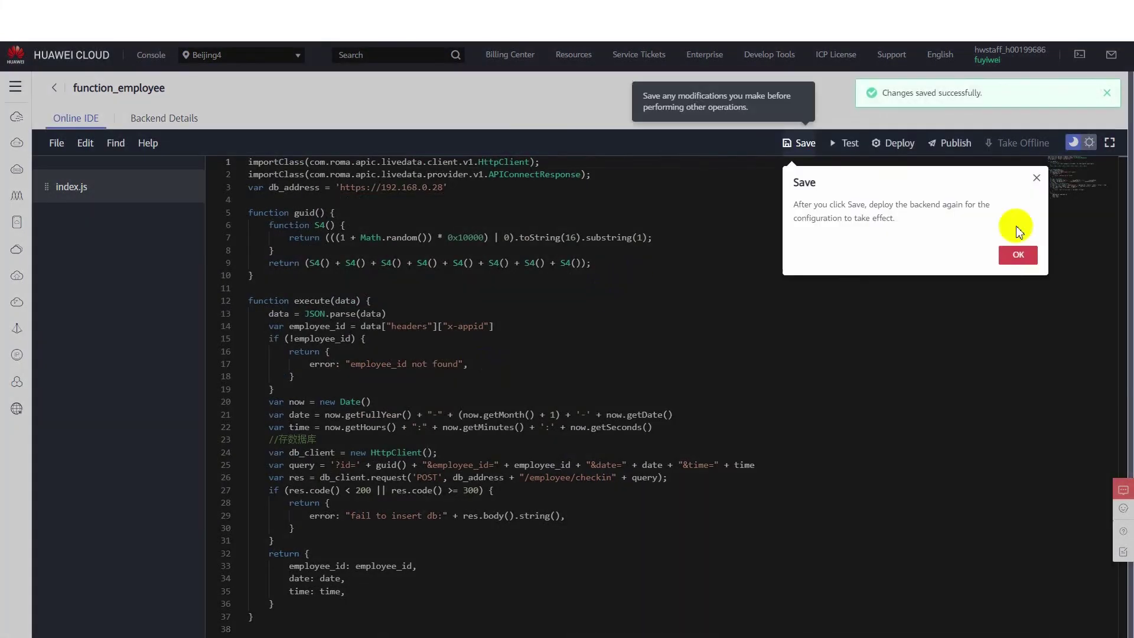
pyautogui.click(1018, 254)
# Deploy the function_employee backend and publish it to xjz-api-group with App frontend security authentication
pyautogui.click(894, 148)
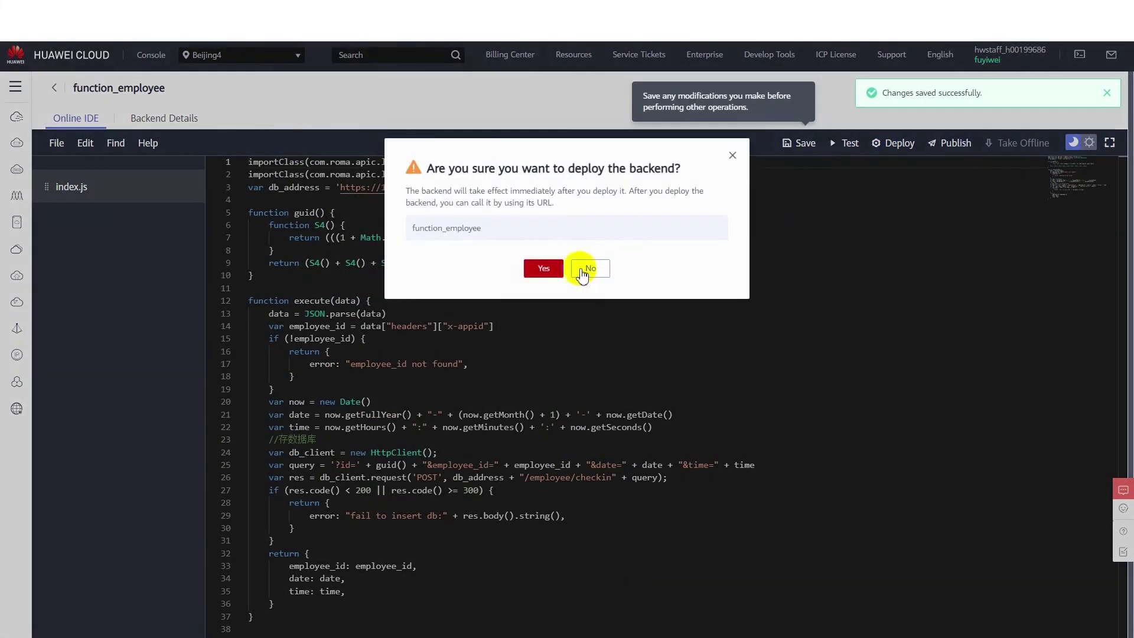
pyautogui.click(539, 267)
pyautogui.click(951, 144)
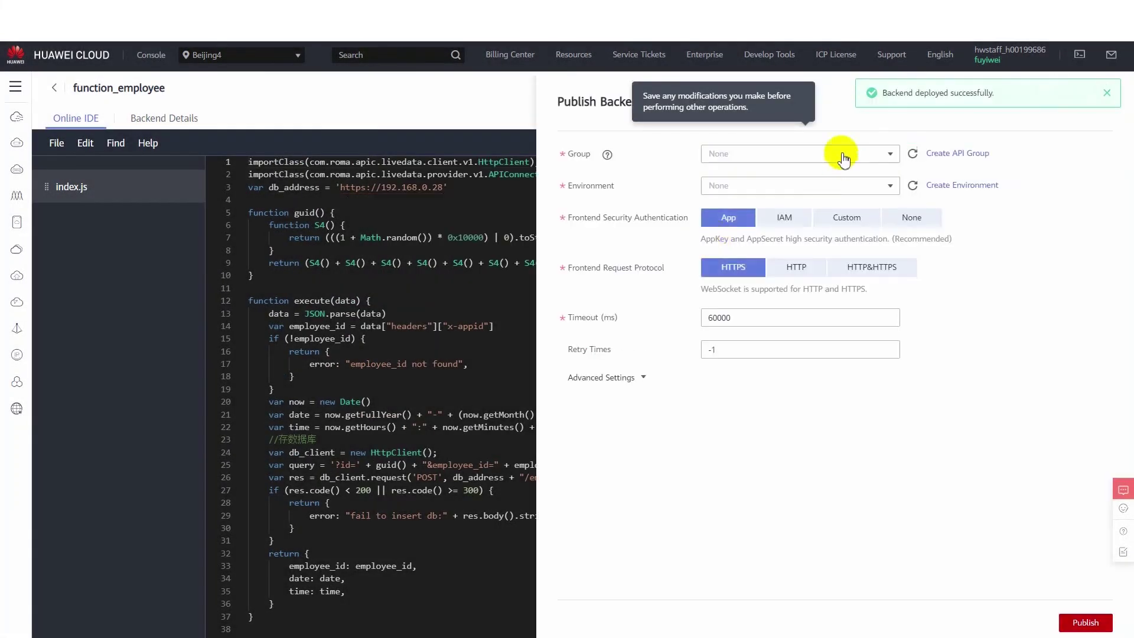
pyautogui.click(844, 158)
pyautogui.click(781, 188)
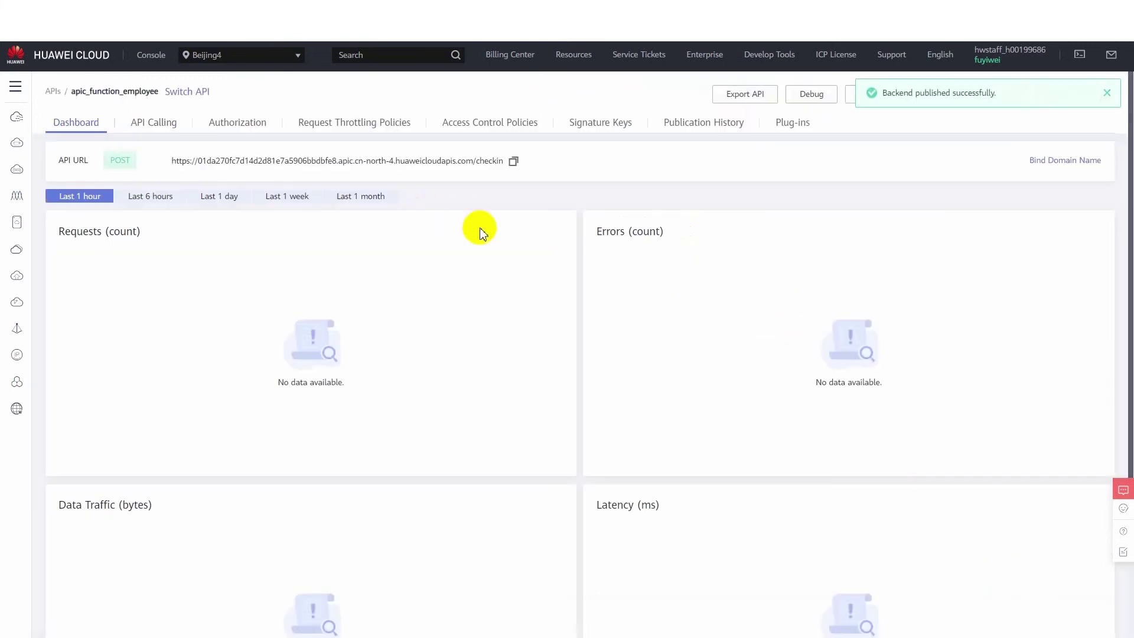
# Edit apic_function_employee to add a backend constant parameter x-appid in HEADER holding the app-employee client ID, and finish the edit
pyautogui.click(1106, 93)
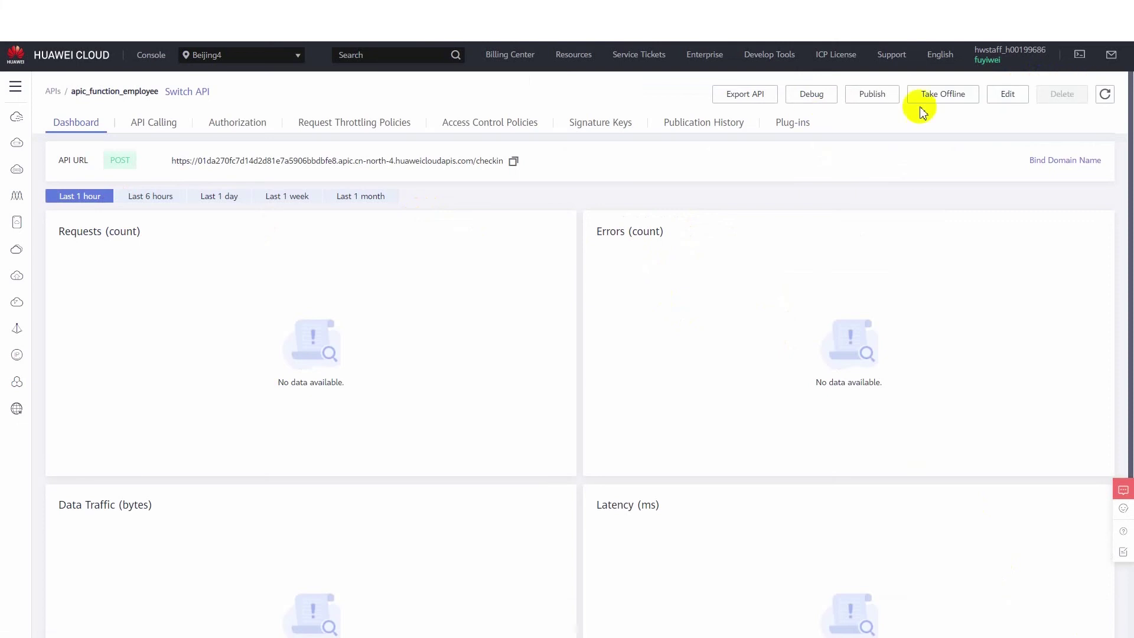
pyautogui.click(1003, 94)
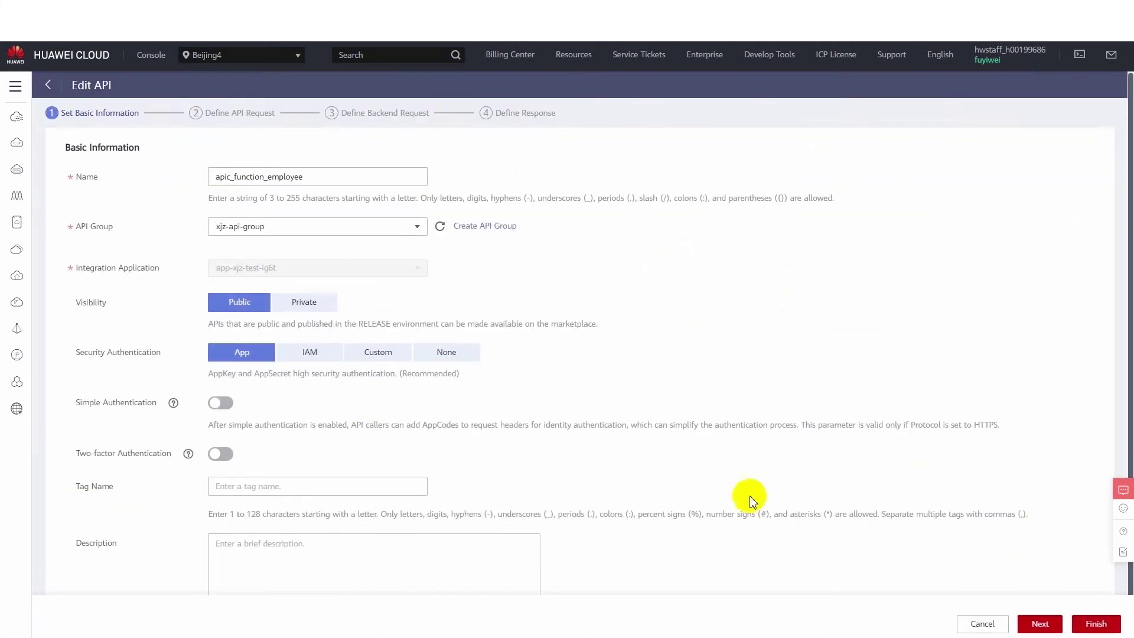
pyautogui.scroll(-1, 886, 561)
pyautogui.click(1039, 624)
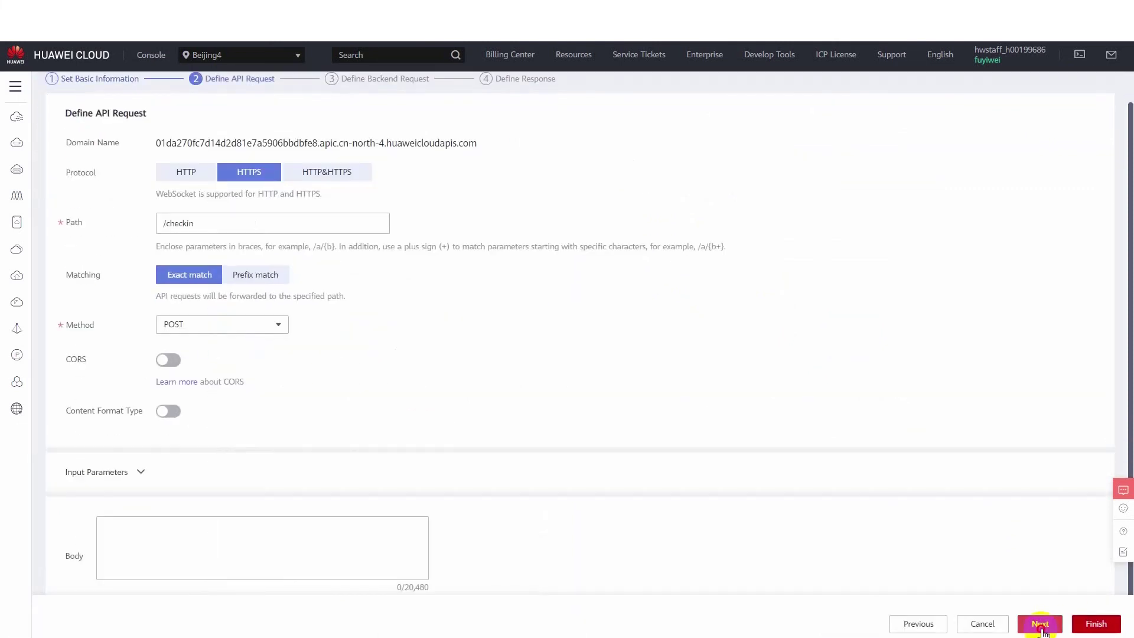
pyautogui.click(1039, 623)
pyautogui.scroll(-7, 147, 281)
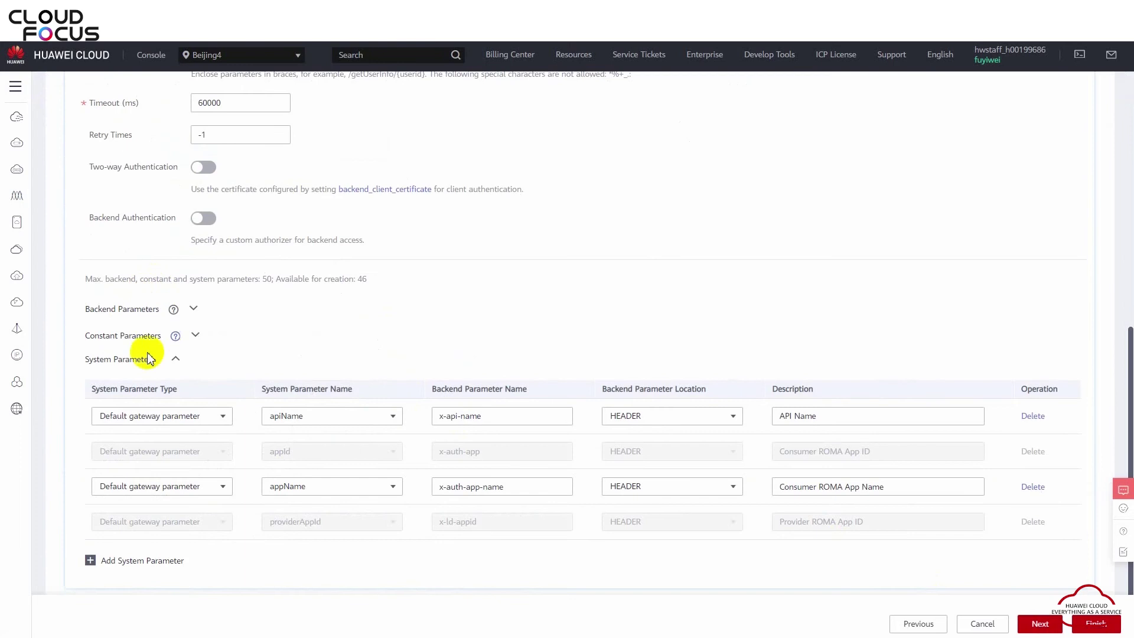
pyautogui.click(195, 335)
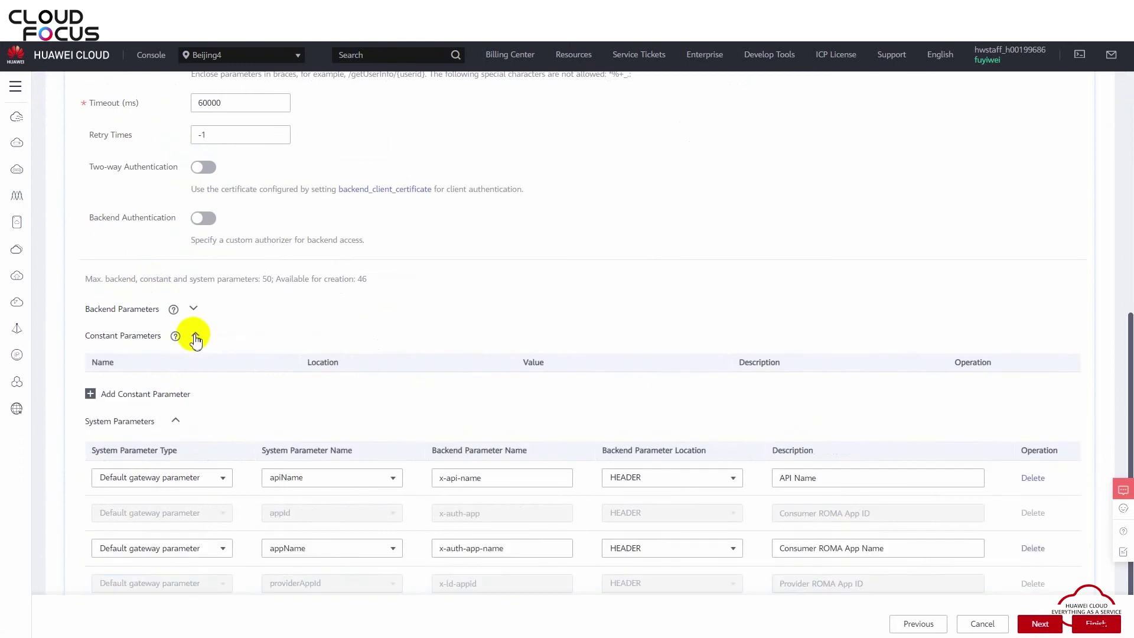
pyautogui.click(97, 407)
pyautogui.click(198, 391)
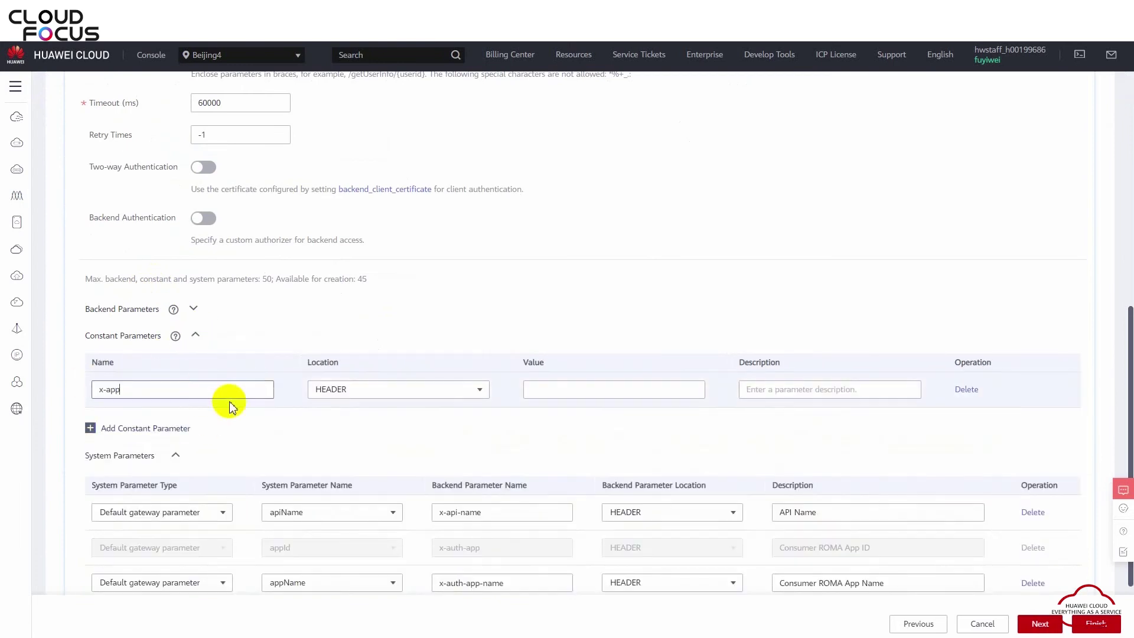
pyautogui.click(549, 391)
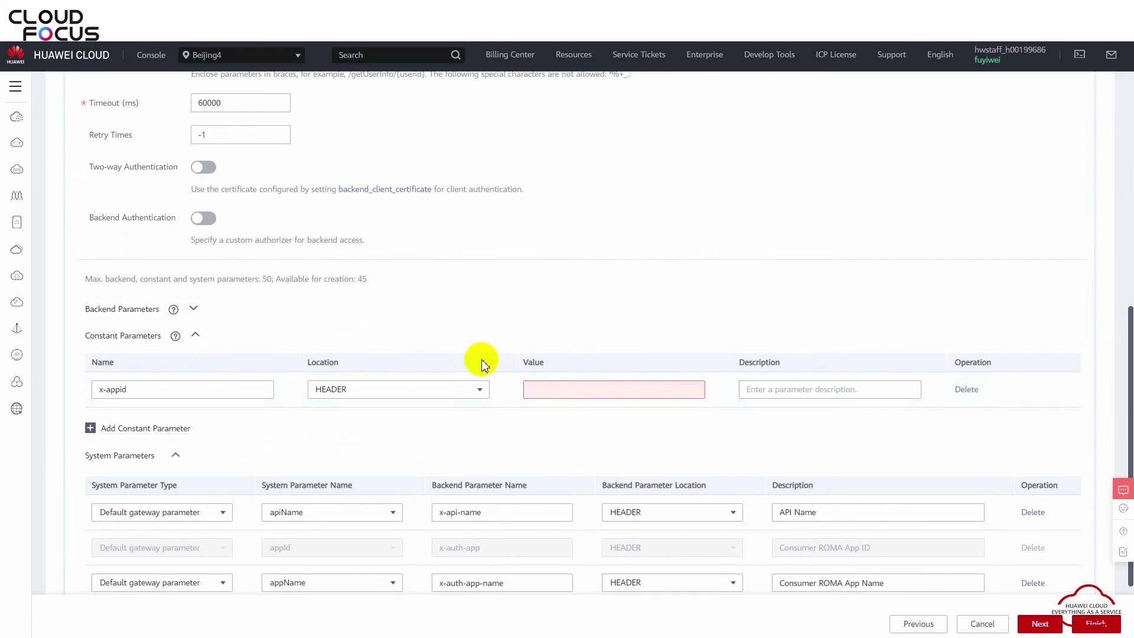
pyautogui.hotkey('ctrl', 'v')
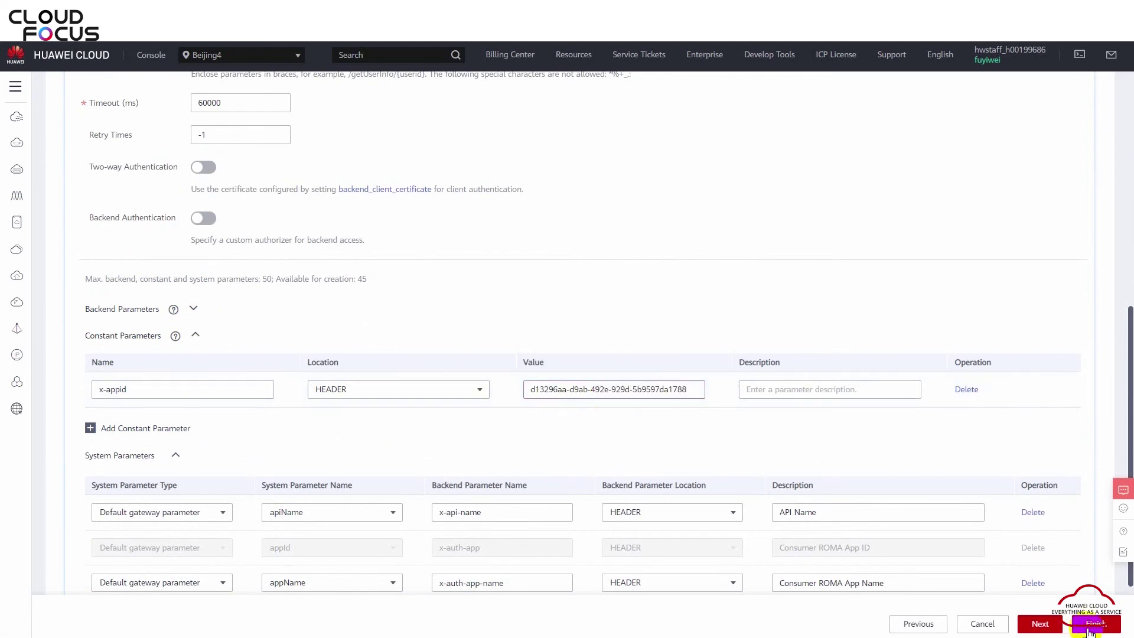
pyautogui.click(1095, 624)
# Publish the edited apic_function_employee API in the RELEASE environment without updating the saved browser password, and return to the API list
pyautogui.click(506, 283)
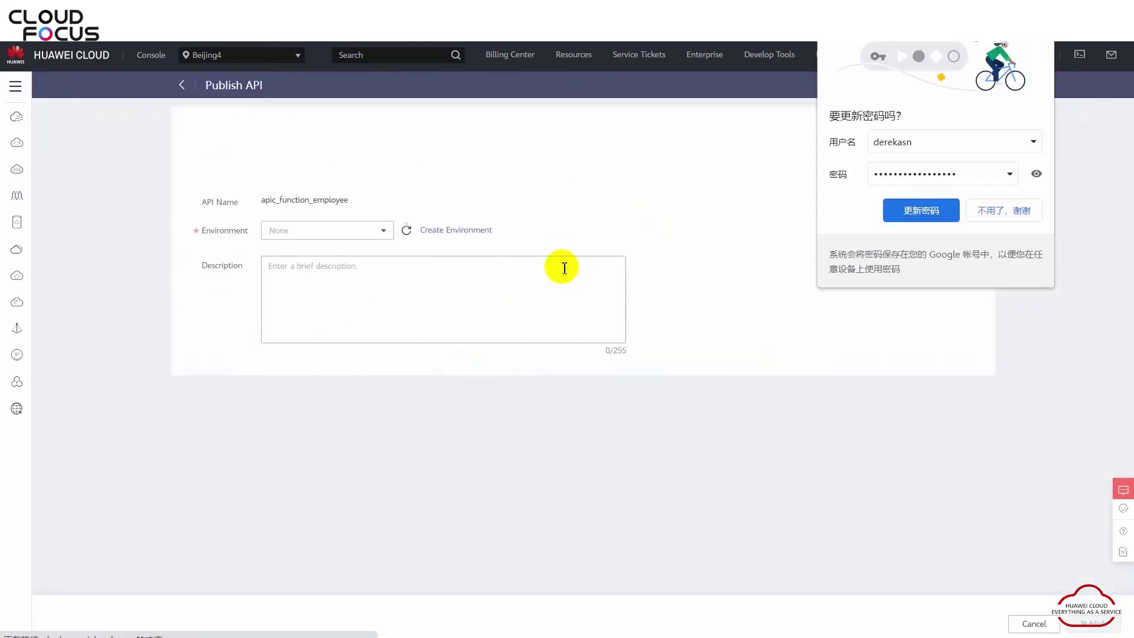
pyautogui.click(998, 212)
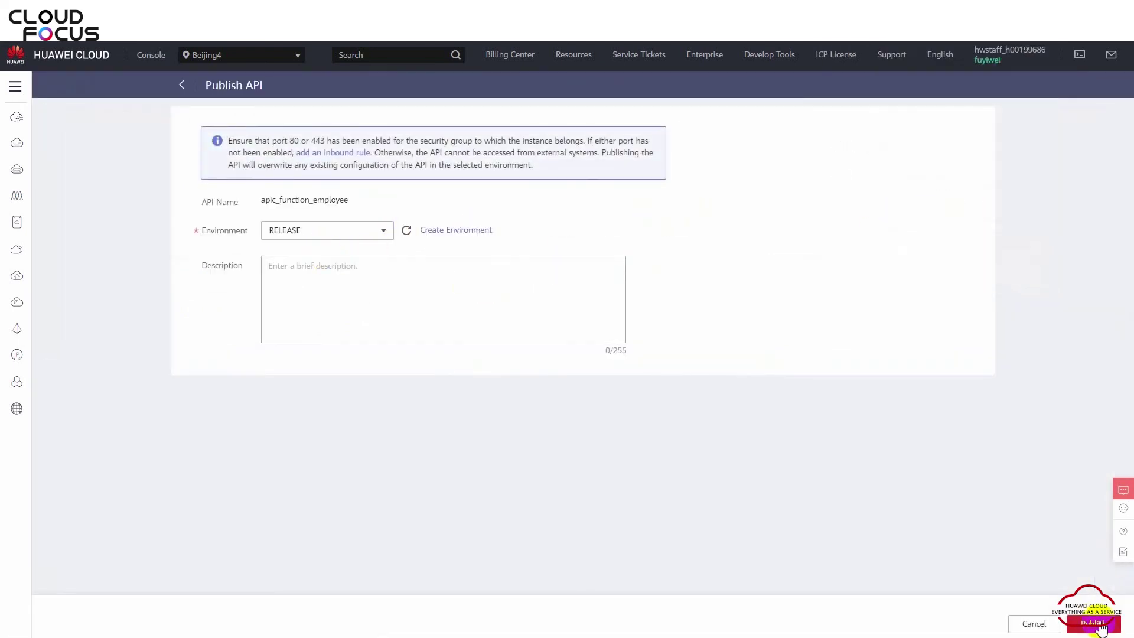
pyautogui.click(1090, 621)
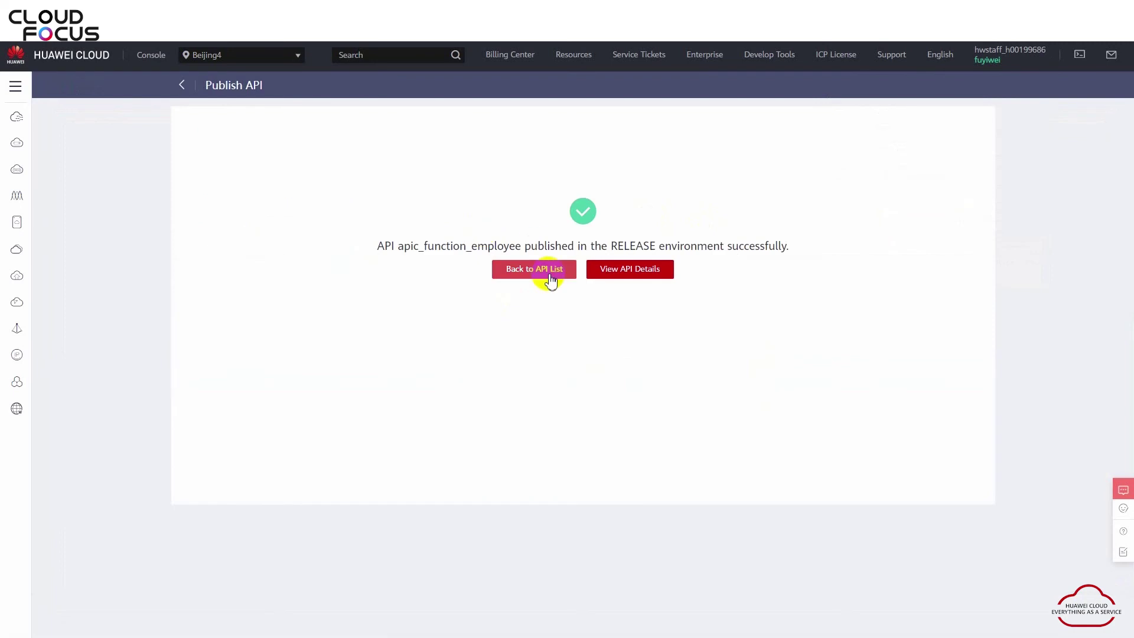
pyautogui.click(550, 273)
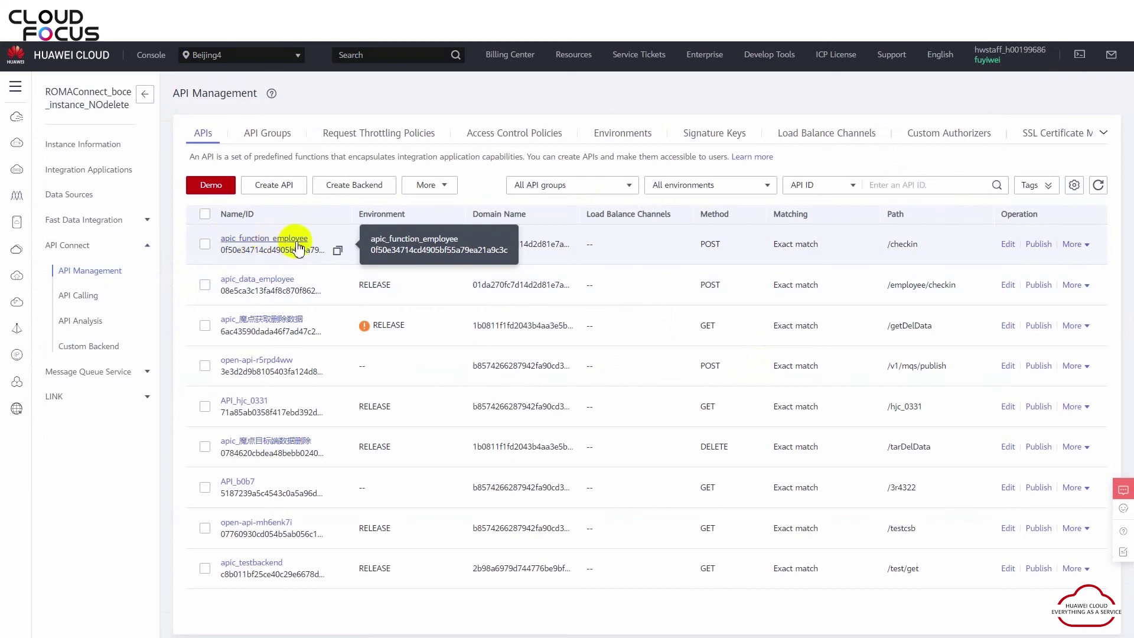
# Bind the client app-employee to the apic_function_employee API in the RELEASE environment
pyautogui.click(102, 303)
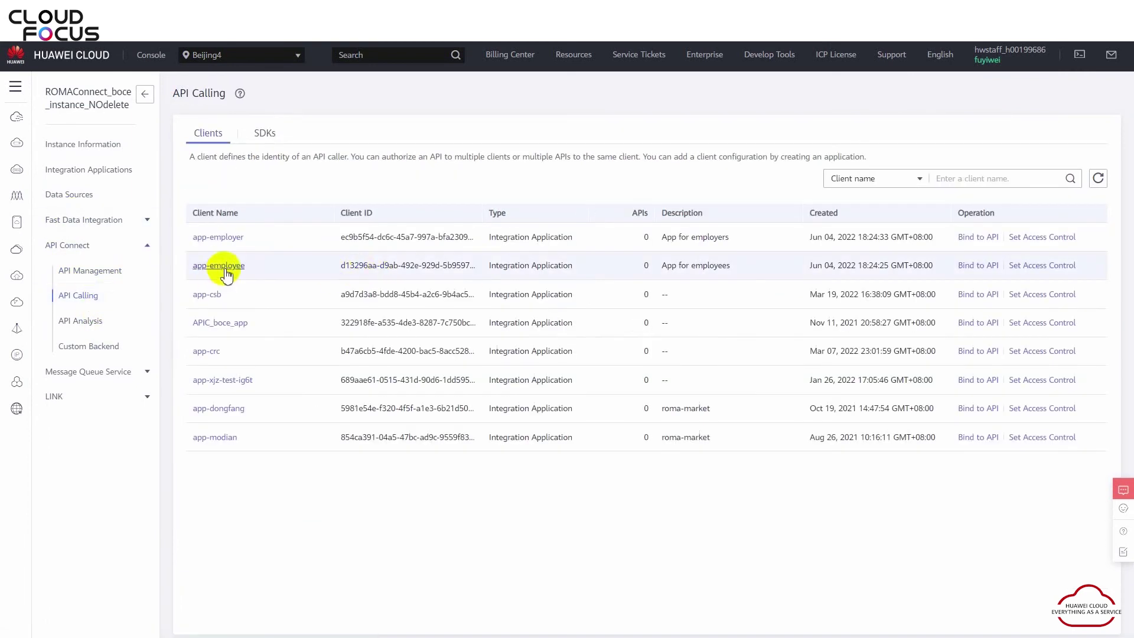
pyautogui.click(978, 265)
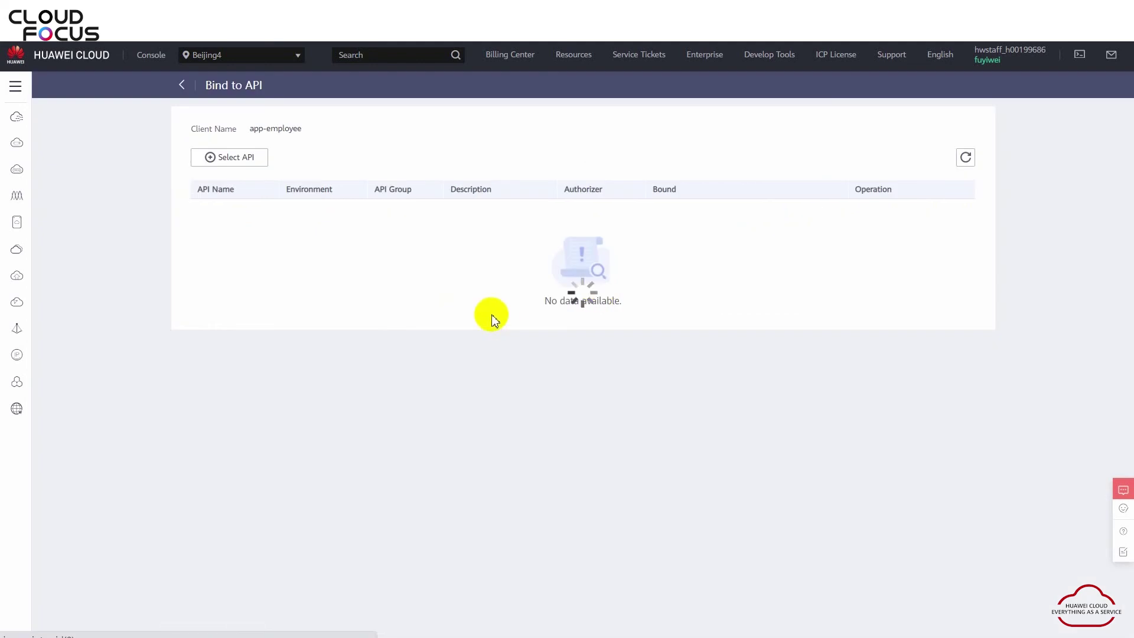
pyautogui.click(214, 156)
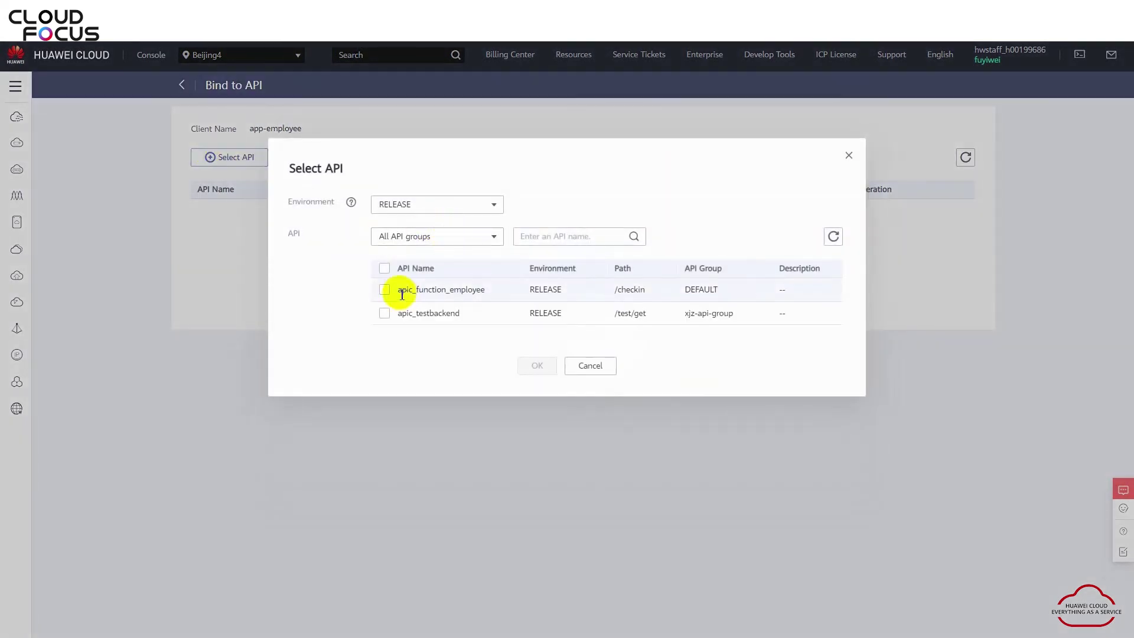
pyautogui.click(384, 289)
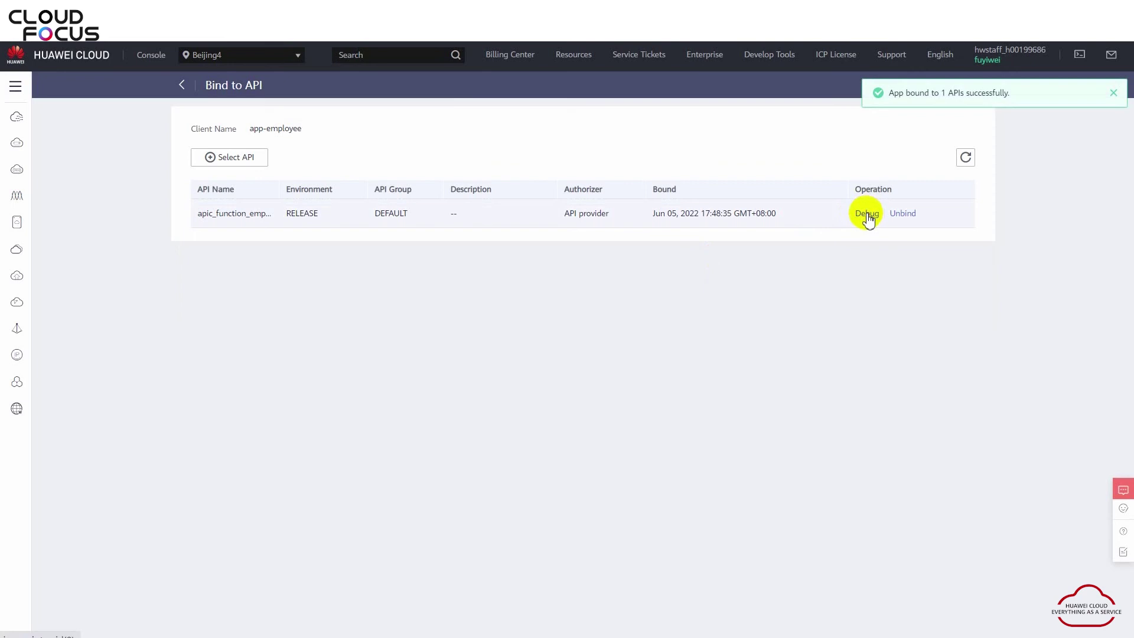
# Debug the bound apic_function_employee API by sending the POST /checkin request three times with an empty body
pyautogui.click(867, 213)
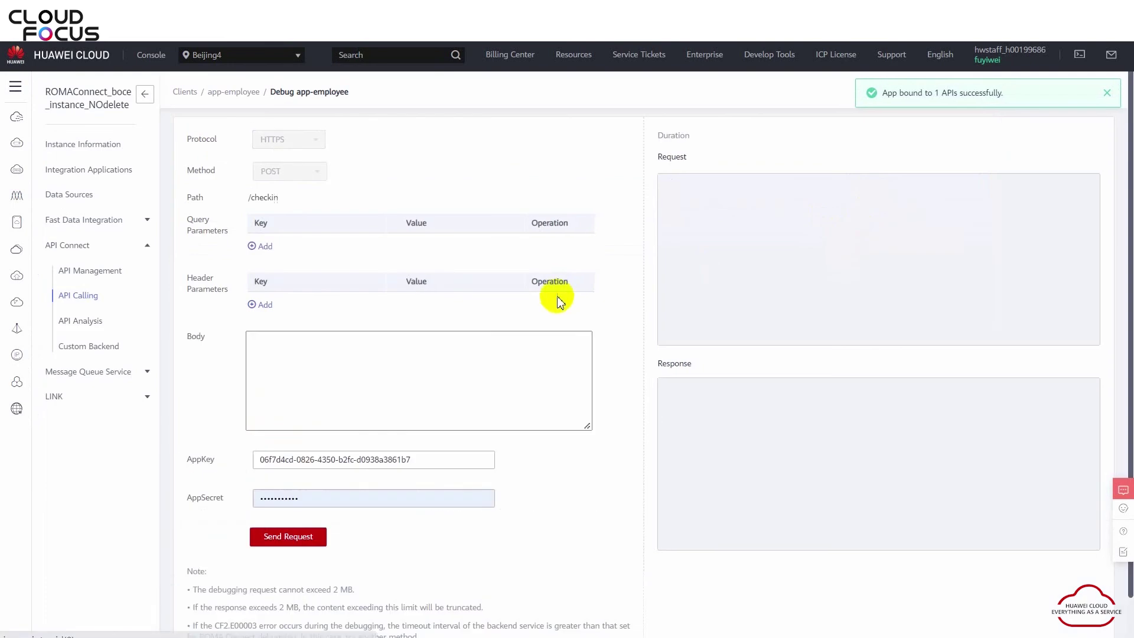
pyautogui.click(298, 542)
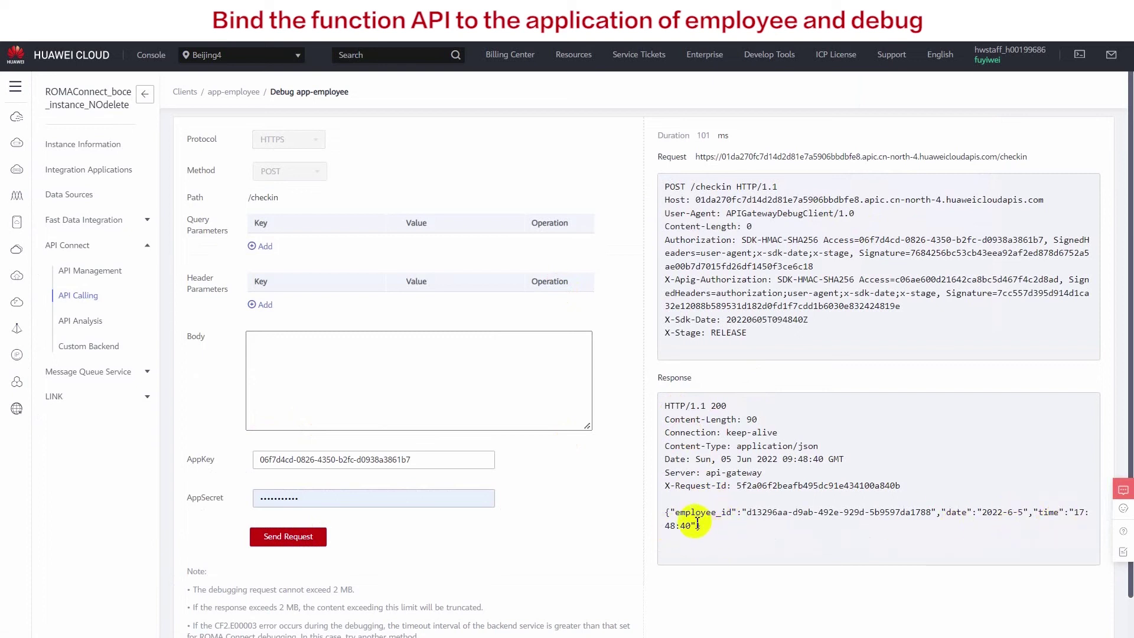
pyautogui.click(303, 544)
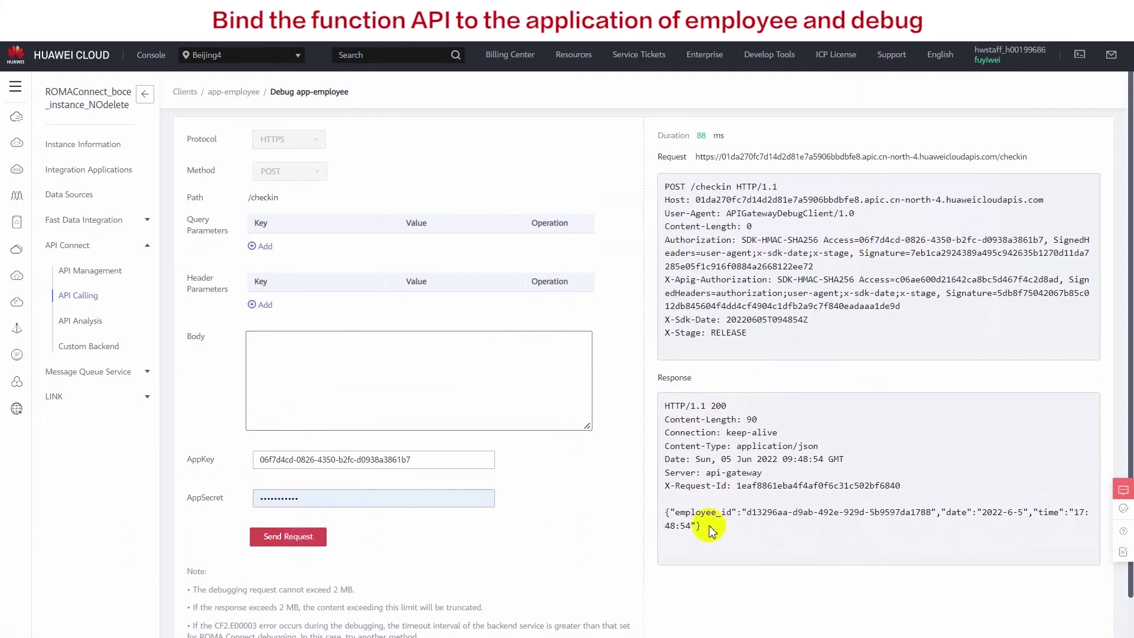
pyautogui.click(289, 539)
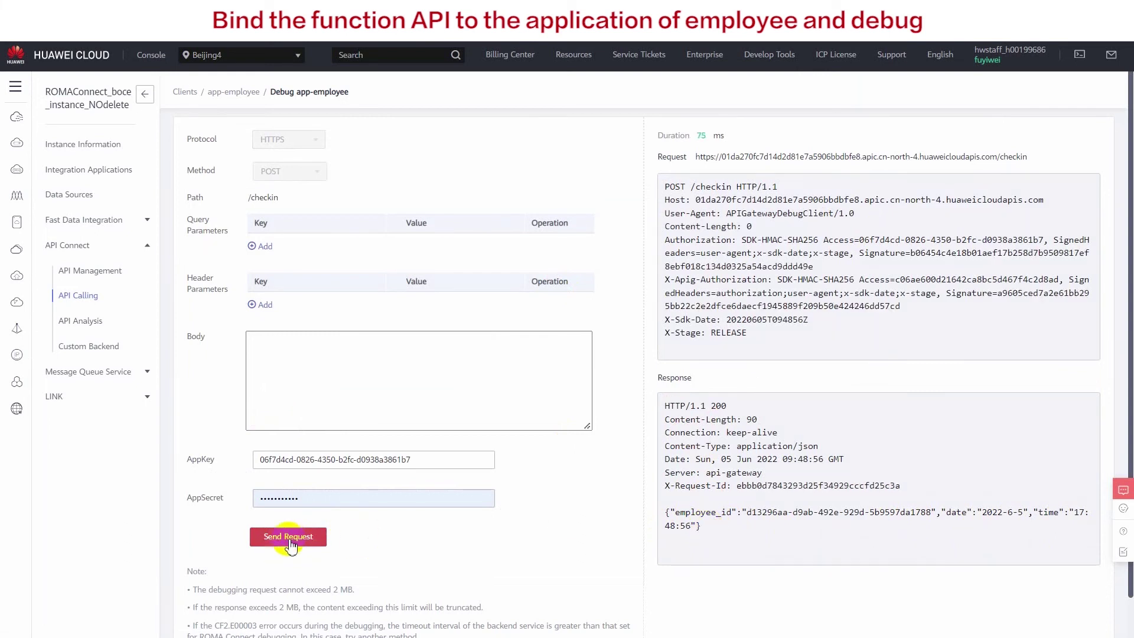
# Create the custom backend data_employer for app-employer with method GET, request path /employer/checkin and no backend security authentication
pyautogui.click(84, 352)
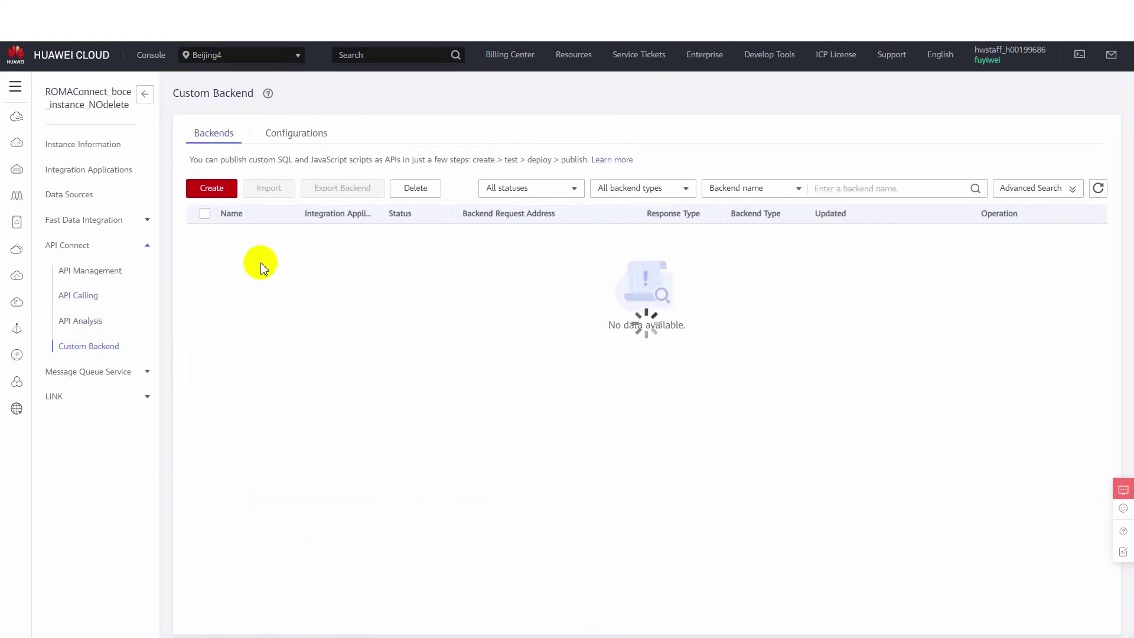
pyautogui.click(214, 188)
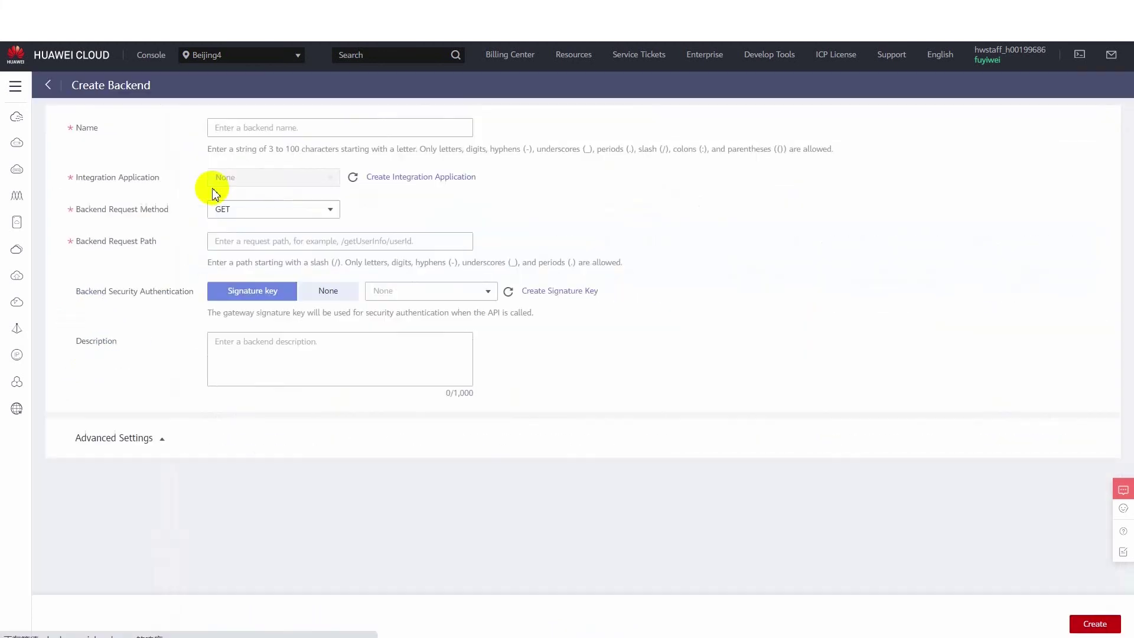
pyautogui.click(329, 127)
pyautogui.write('data_employer')
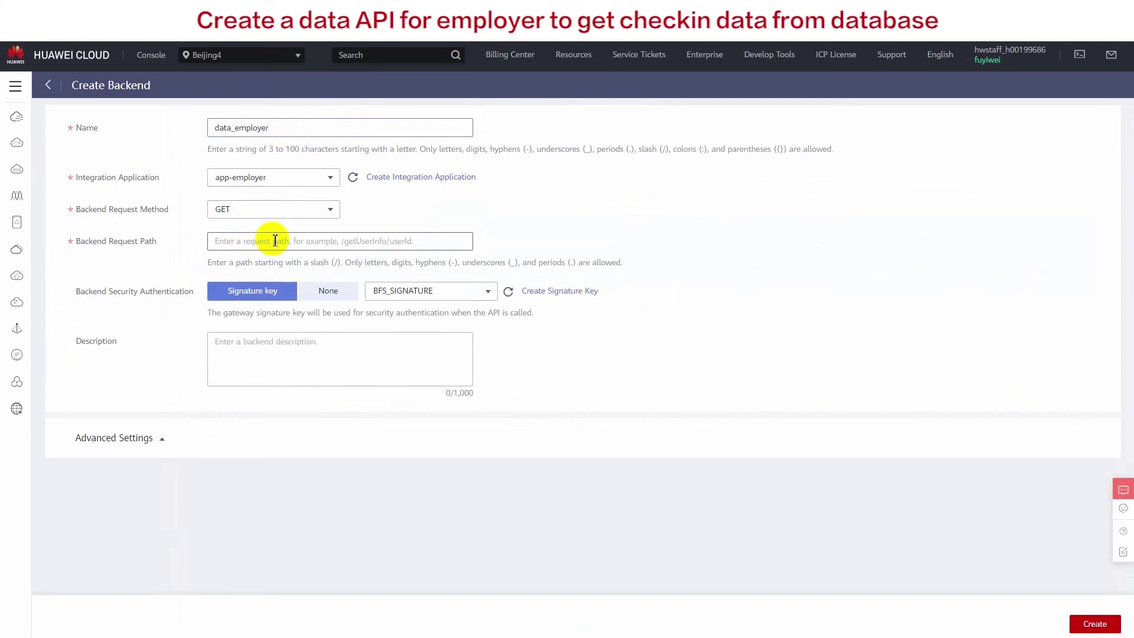
pyautogui.click(301, 247)
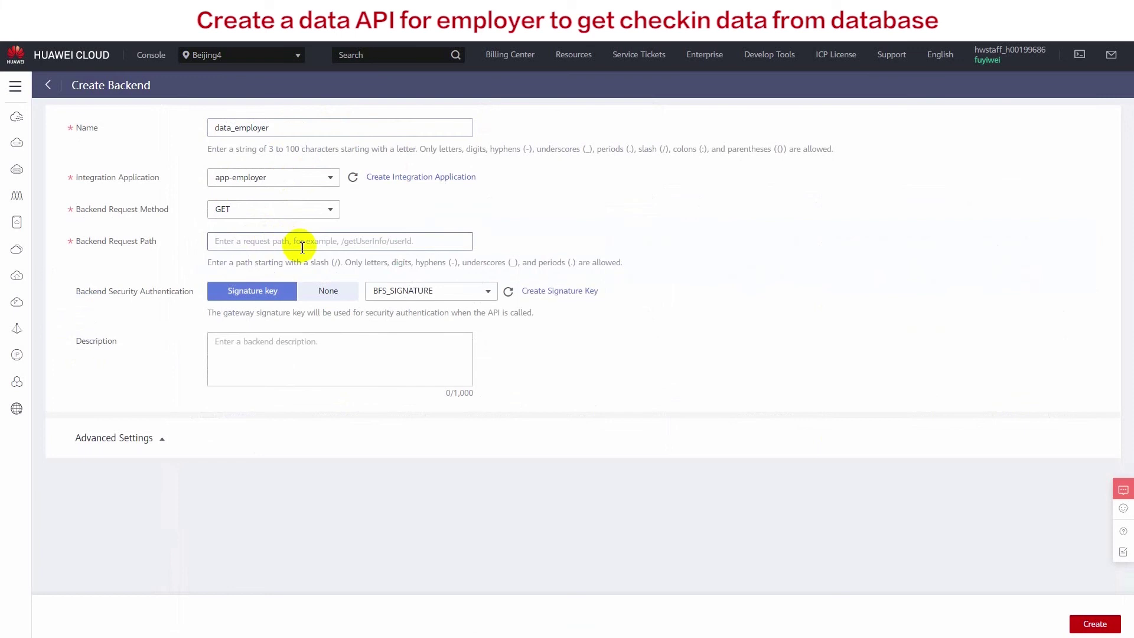
pyautogui.write('/employer/checkin')
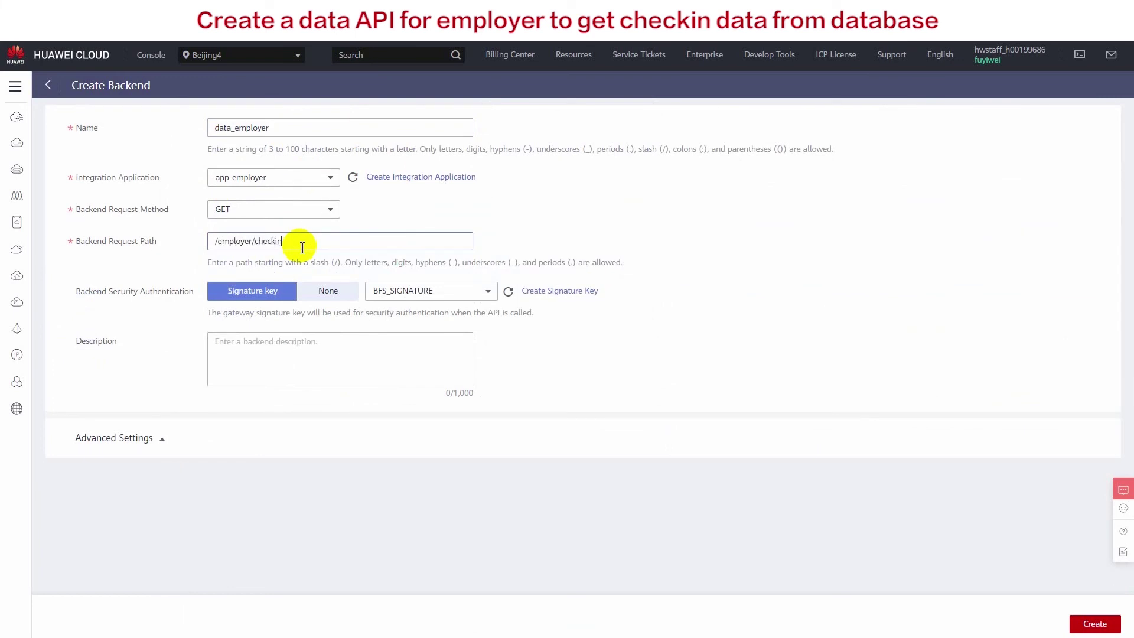
pyautogui.click(328, 290)
pyautogui.click(1093, 623)
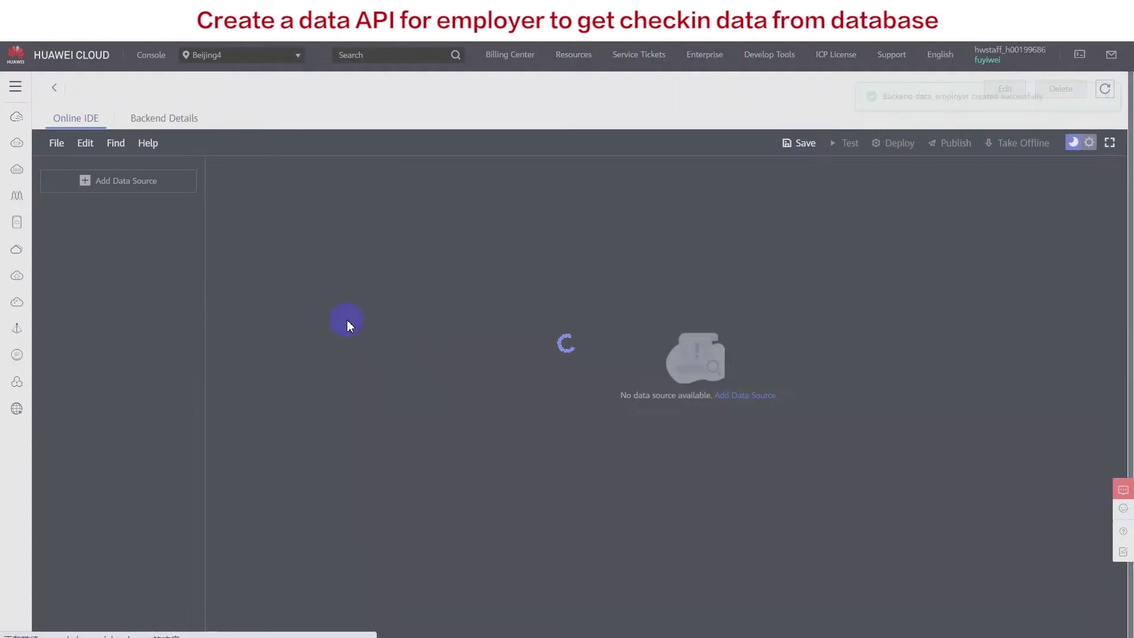
# Add the employer MySQL data source to data_employer as an SQL statement with the returned object named result
pyautogui.click(56, 143)
pyautogui.moveTo(65, 172)
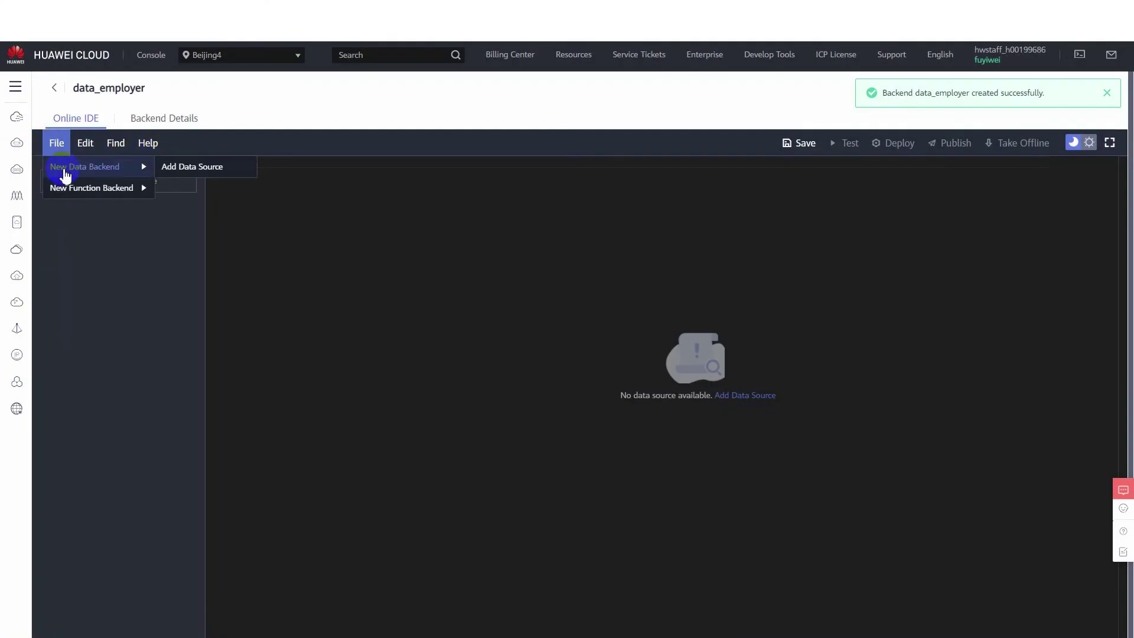
pyautogui.click(178, 169)
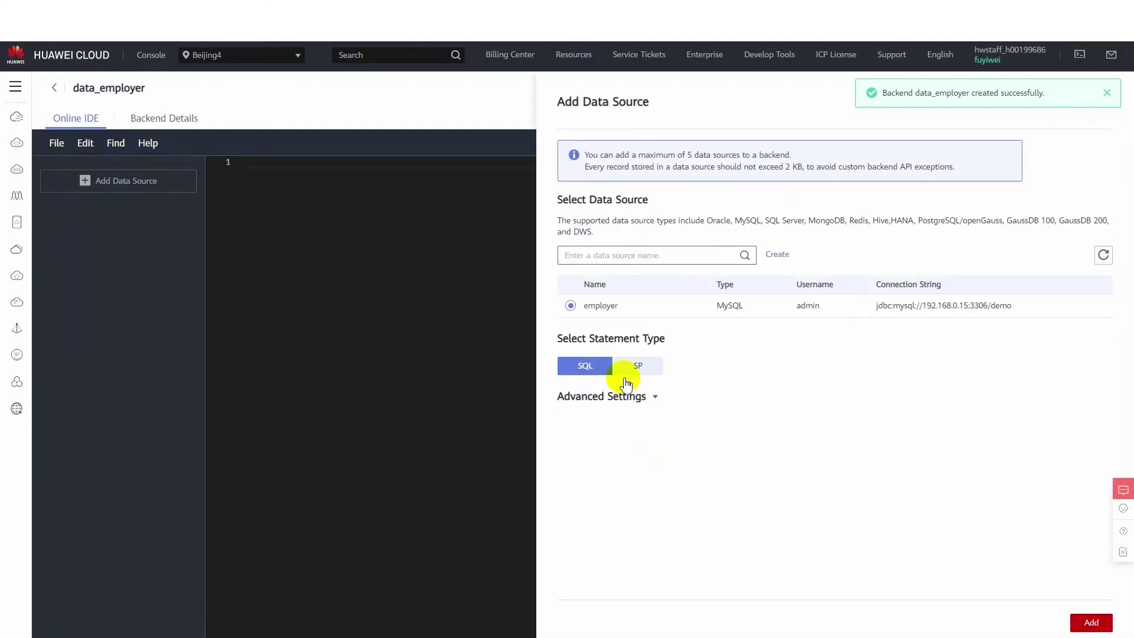
pyautogui.click(647, 397)
pyautogui.click(707, 421)
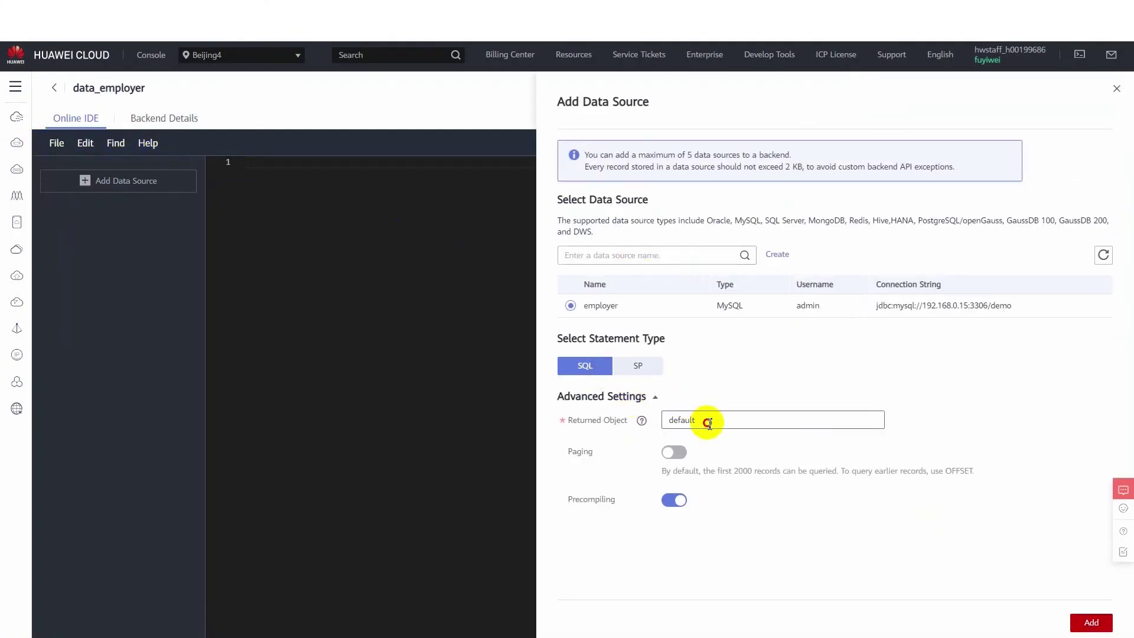
pyautogui.hotkey('ctrl', 'a')
pyautogui.write('res')
pyautogui.moveTo(641, 421)
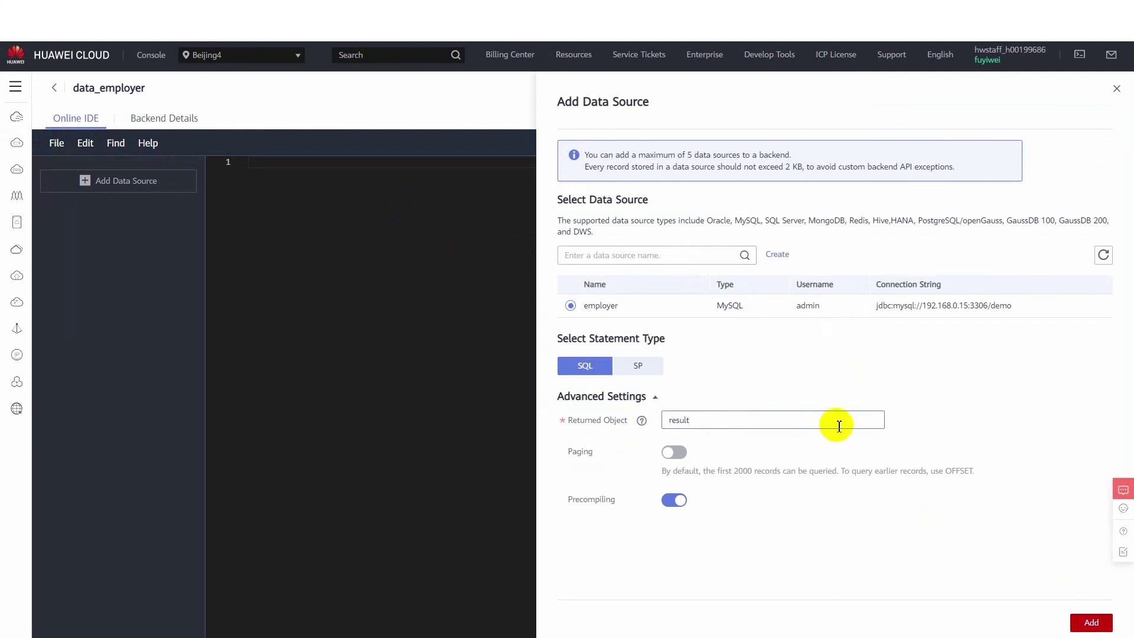
pyautogui.click(1091, 622)
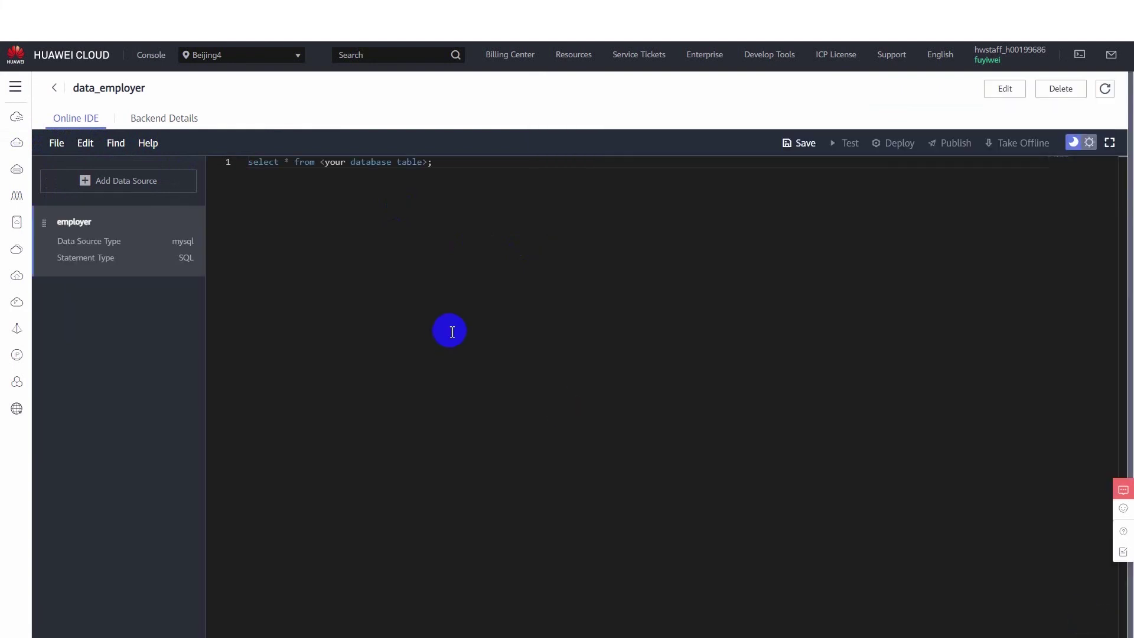
# Replace the SQL with "select max(time),min(time) from demo.checkin where employee_id='${employee_id}' and date='${date}'" and save it
pyautogui.click(458, 329)
pyautogui.hotkey('ctrl', 'a')
pyautogui.write("select max(time),min(time) from demo.checkin where employee_id='${employee_id}' and date='${date}'")
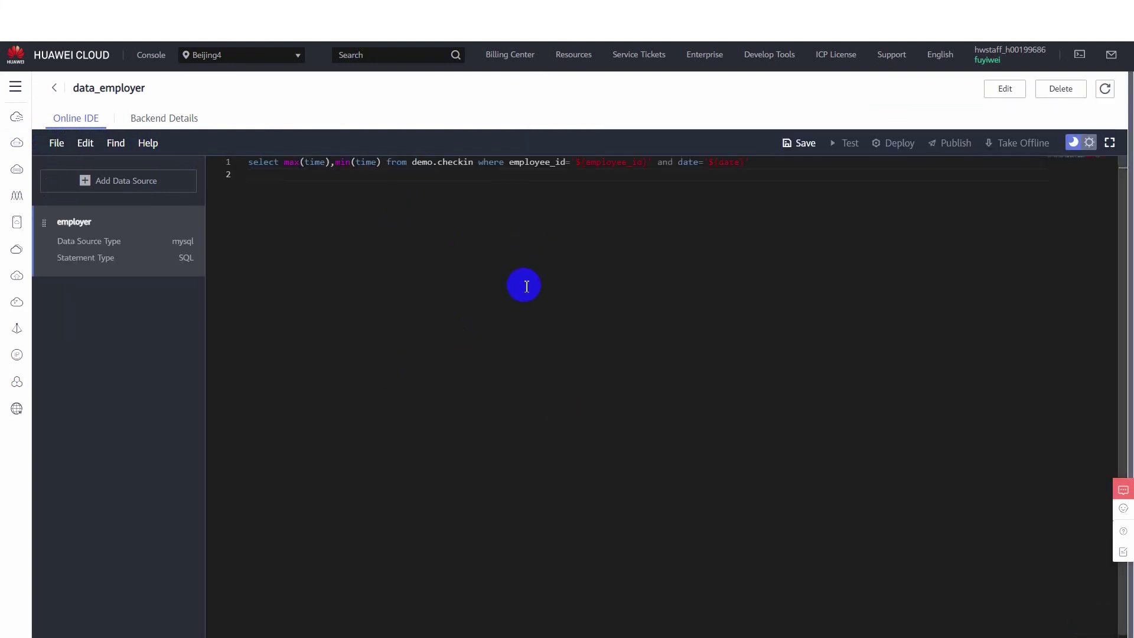
pyautogui.press('BackSpace')
pyautogui.click(800, 153)
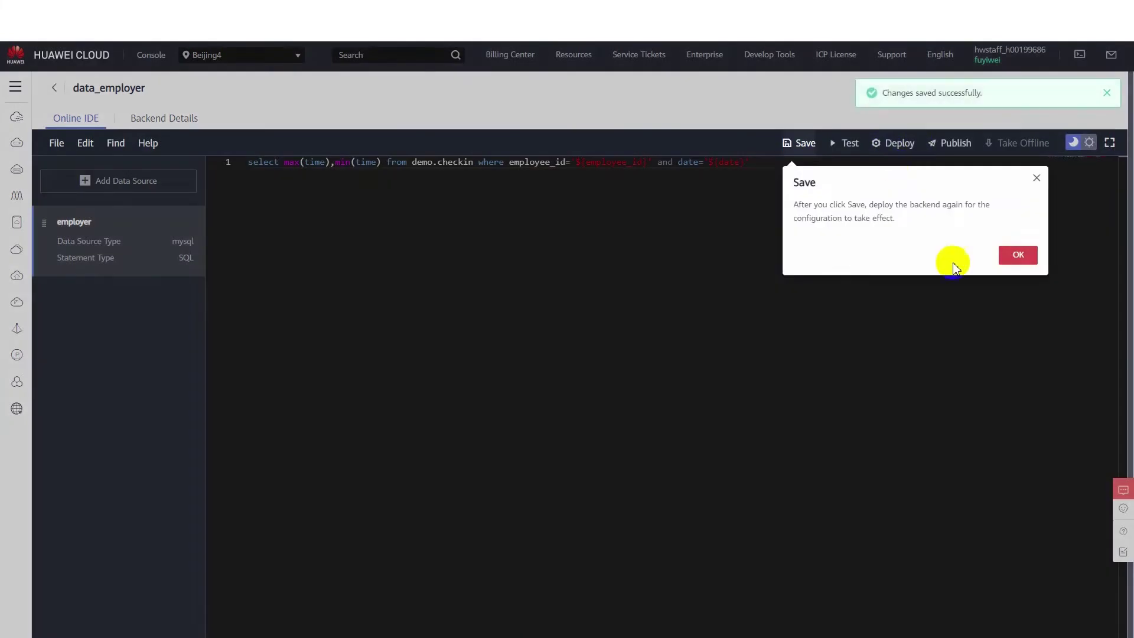
# Deploy data_employer and publish it to the group DEFAULT_global in the RELEASE environment with frontend security authentication set to None
pyautogui.click(892, 143)
pyautogui.click(542, 271)
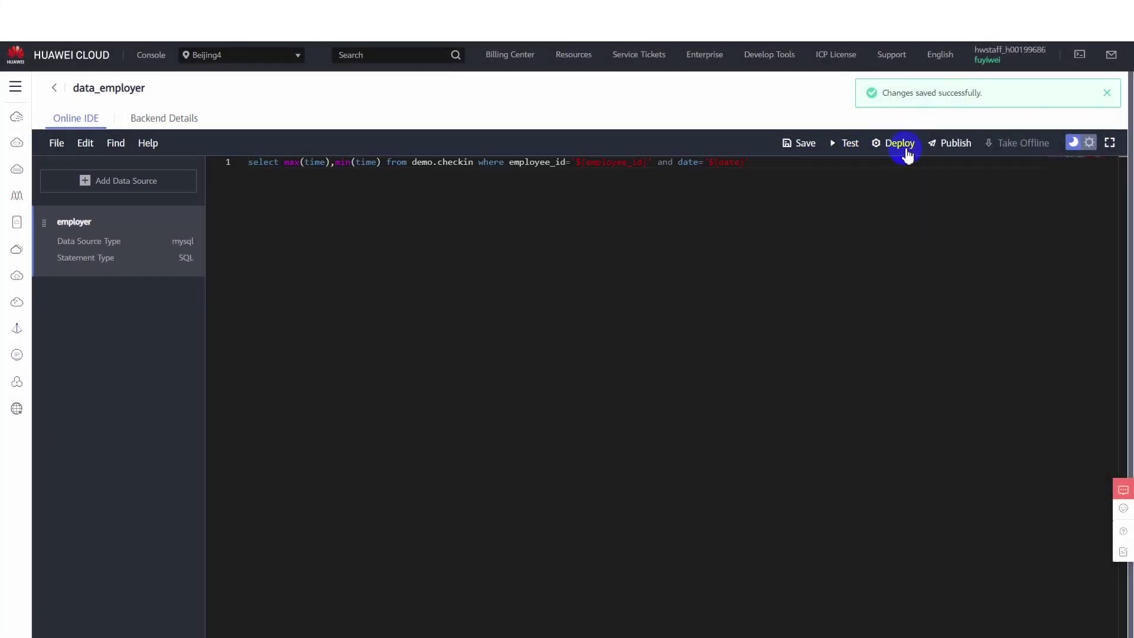
pyautogui.click(956, 149)
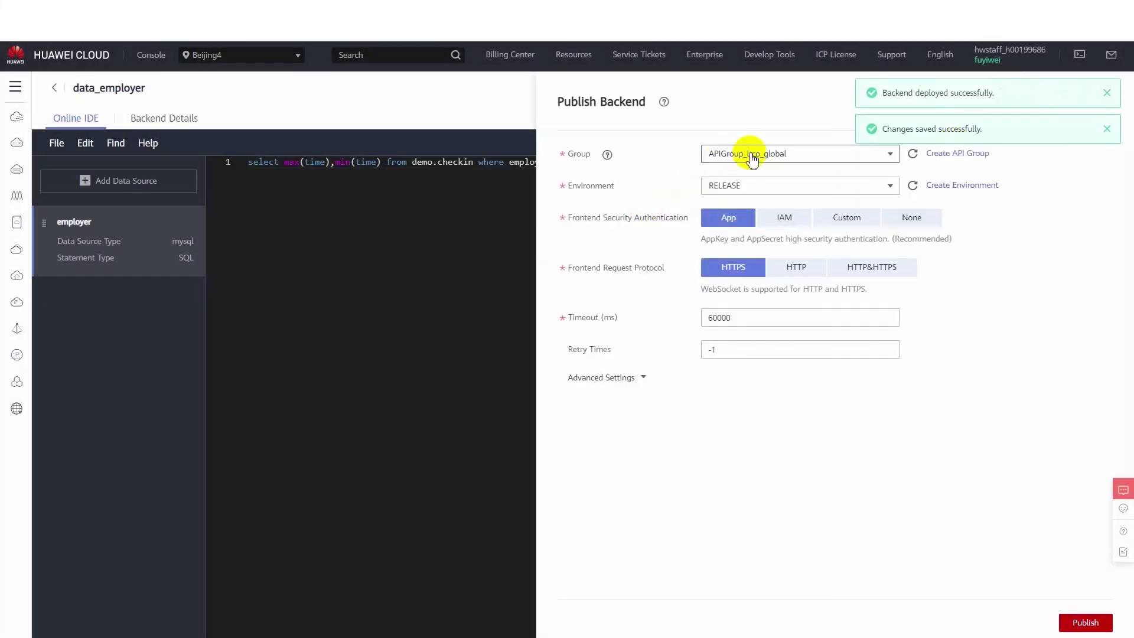
pyautogui.click(753, 153)
pyautogui.click(728, 216)
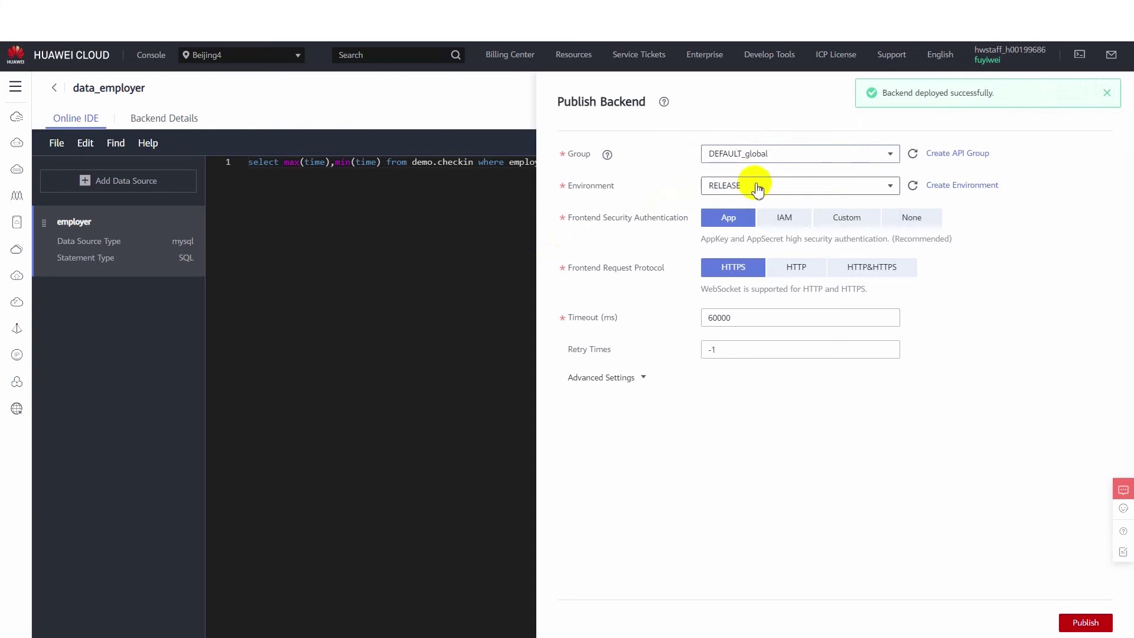
pyautogui.click(891, 217)
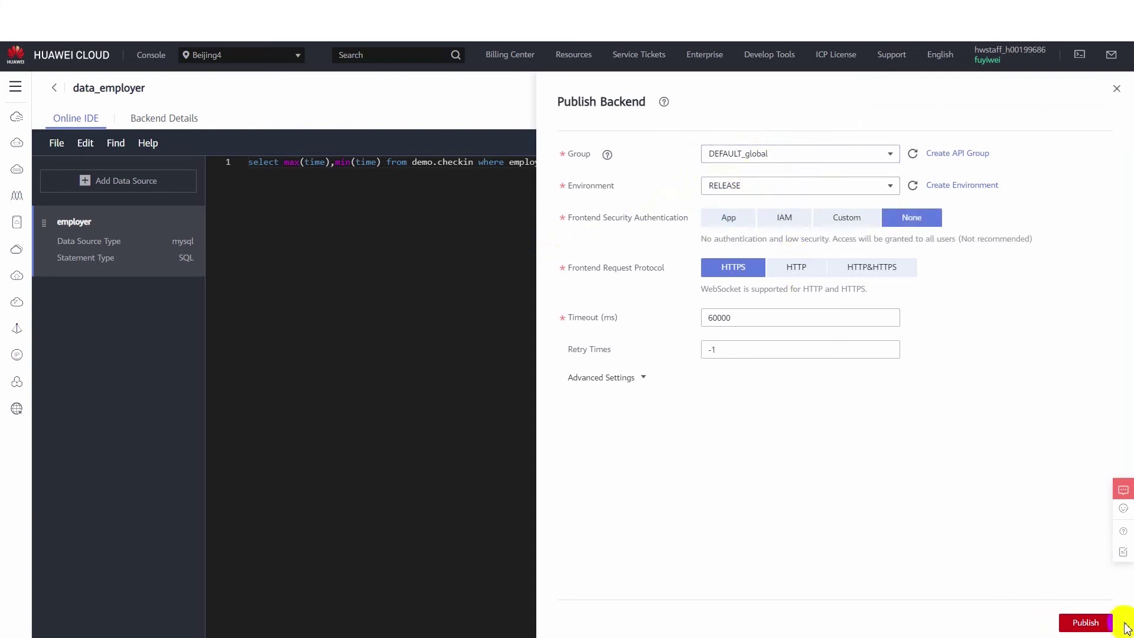
pyautogui.click(1088, 621)
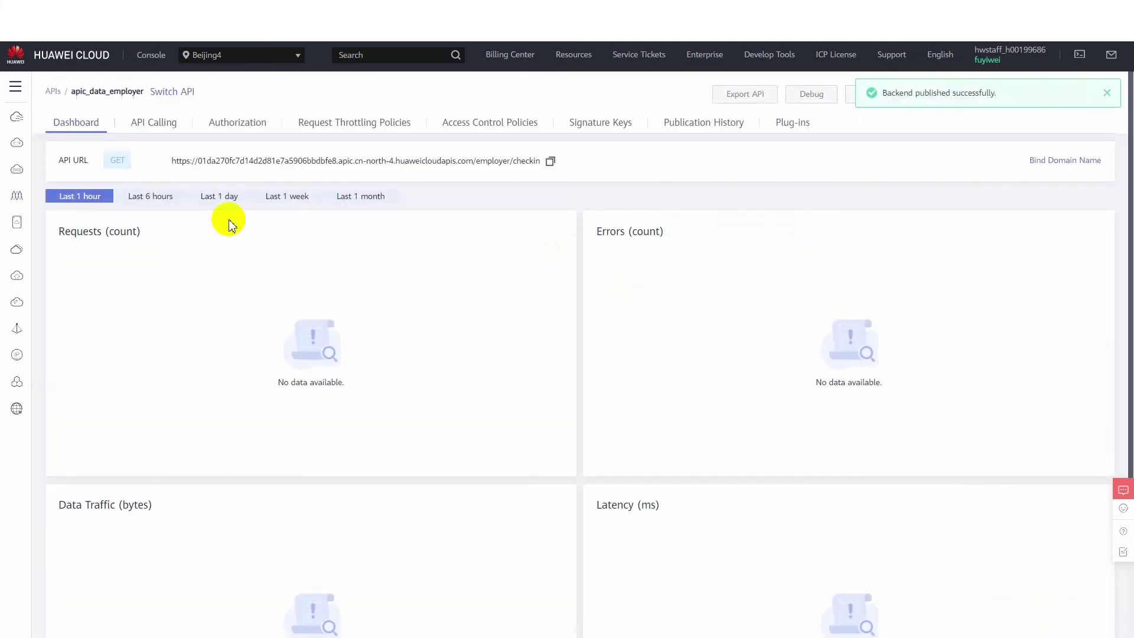
# Create the custom backend function_employer for app-employer with method GET, request path /checkin and no backend security authentication
pyautogui.click(52, 92)
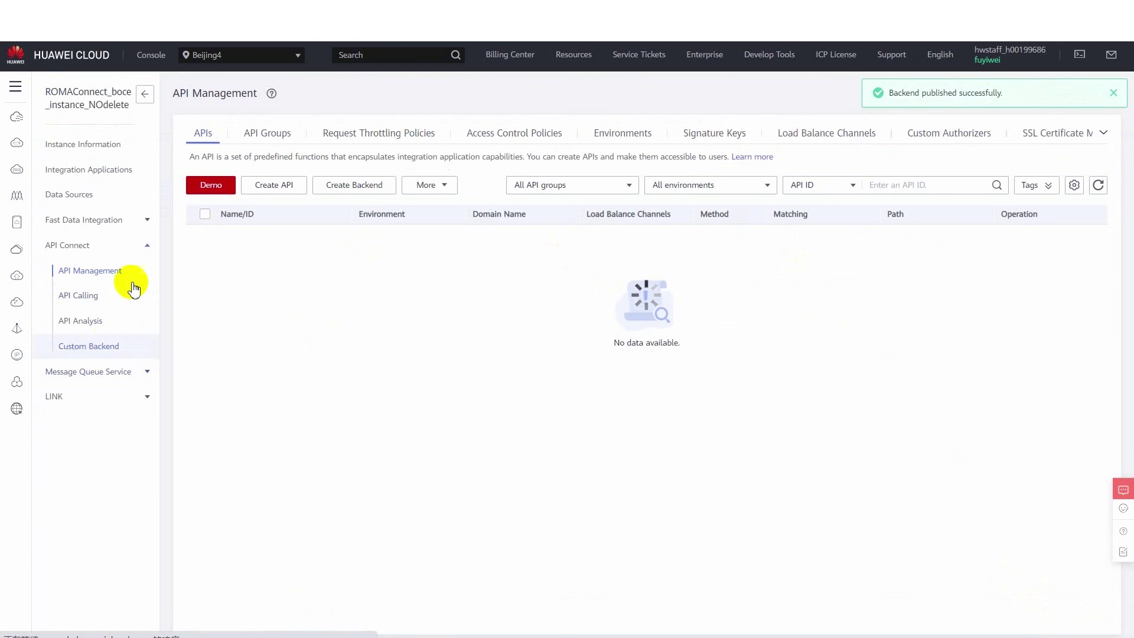
pyautogui.click(89, 345)
pyautogui.click(210, 188)
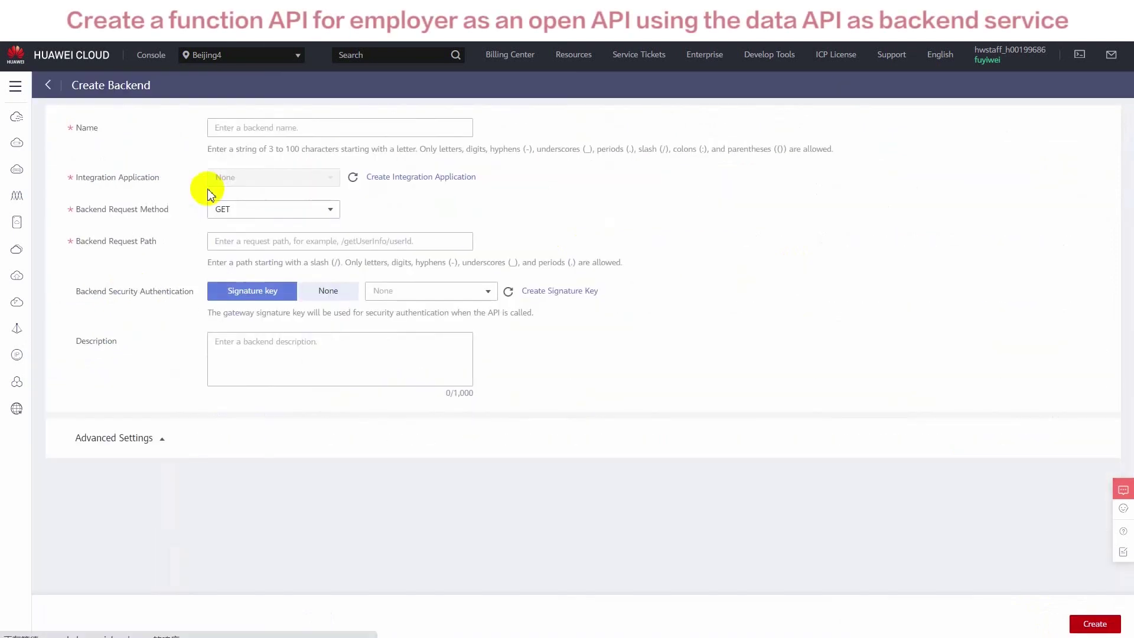
pyautogui.click(301, 131)
pyautogui.write('function_employer')
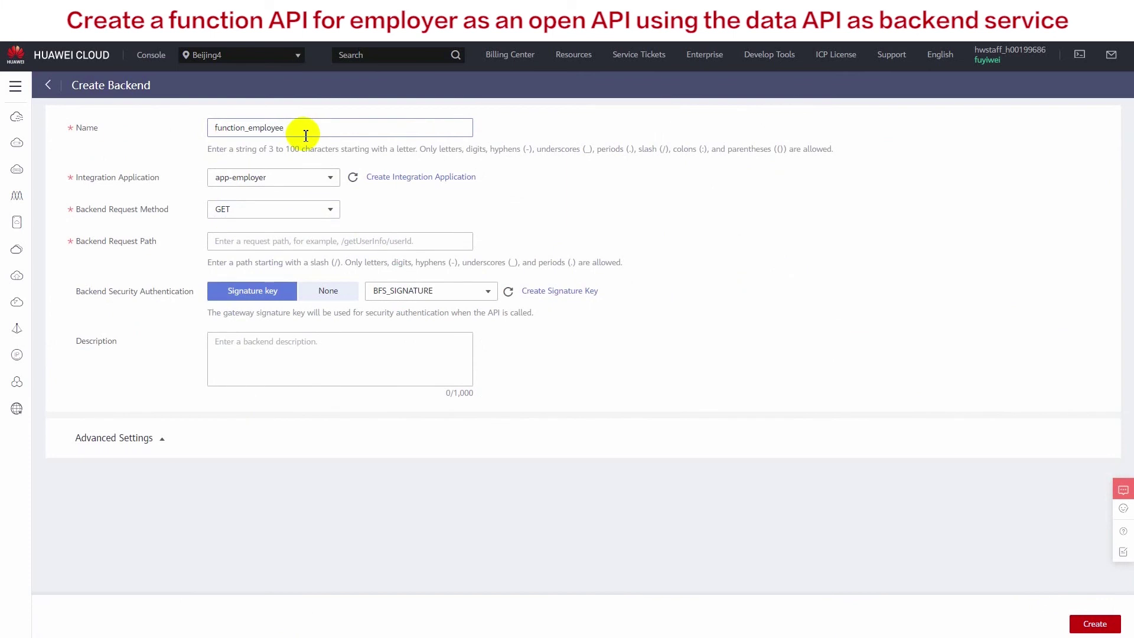
pyautogui.click(273, 179)
pyautogui.click(277, 195)
pyautogui.click(295, 212)
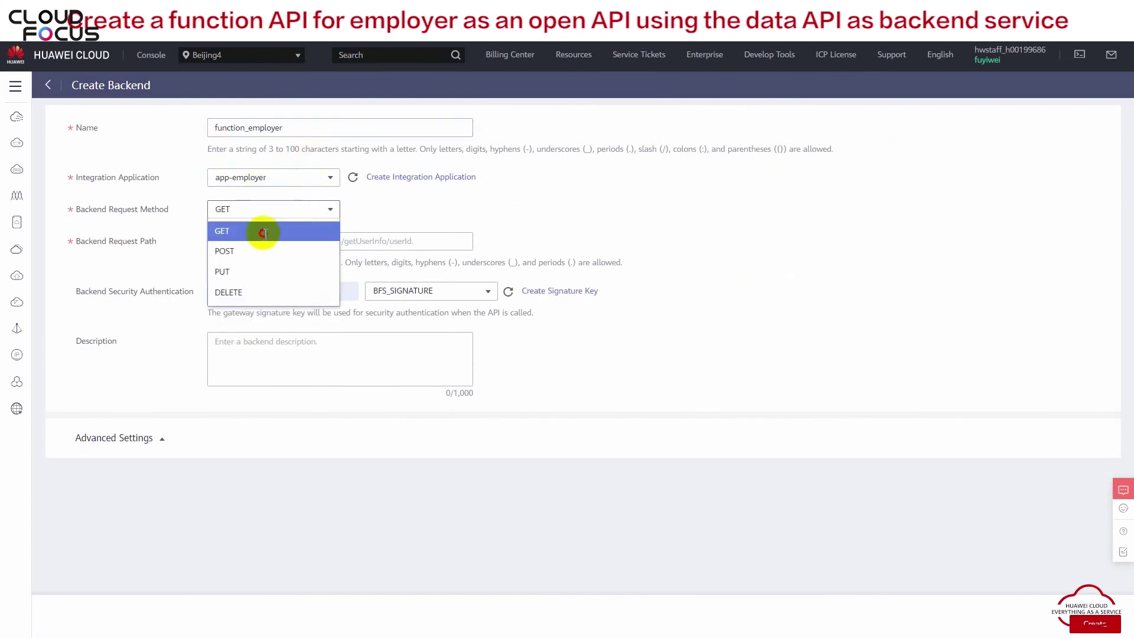
pyautogui.click(283, 231)
pyautogui.click(303, 242)
pyautogui.write('/checkin')
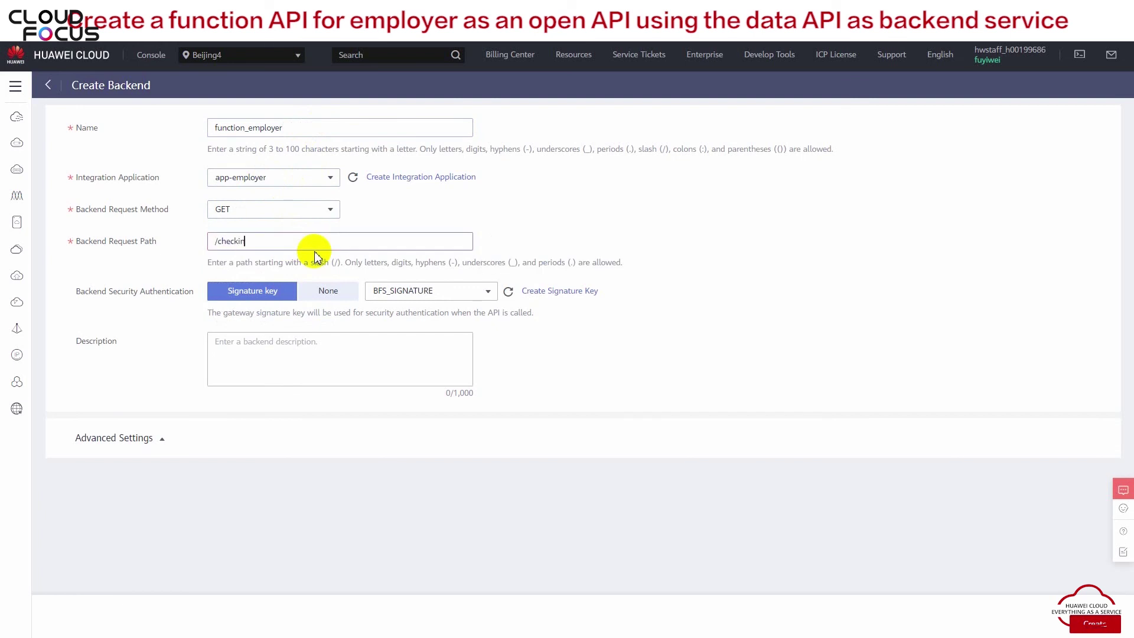
pyautogui.click(328, 291)
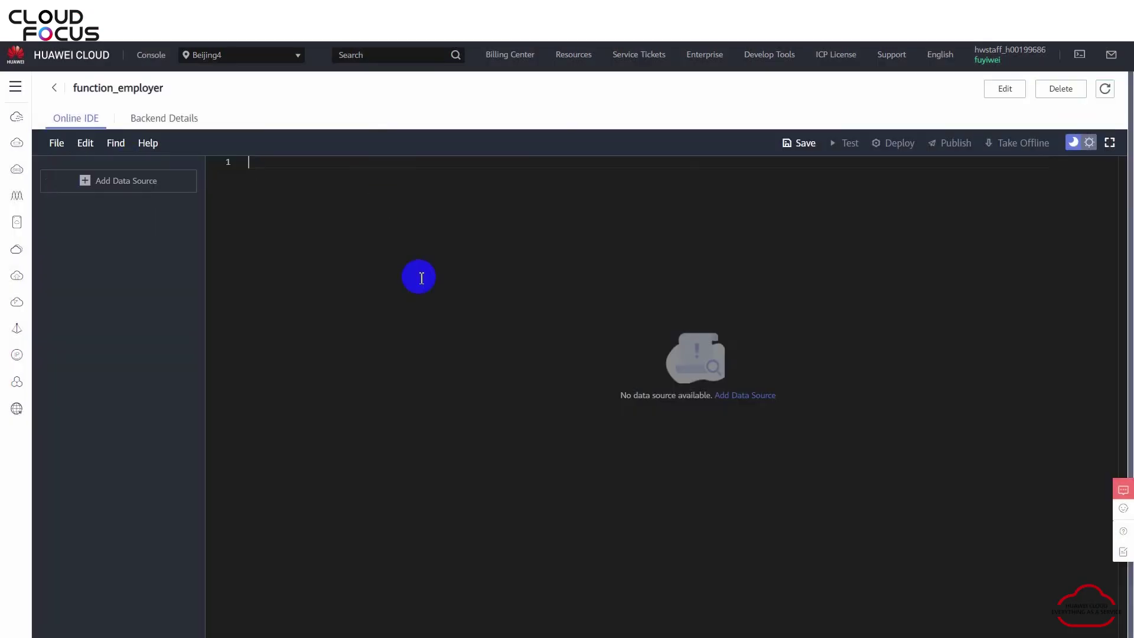
# Create a function backend from the blank template, paste in the employer check-in query script that calls /employer/checkin, and save it
pyautogui.click(56, 143)
pyautogui.moveTo(92, 188)
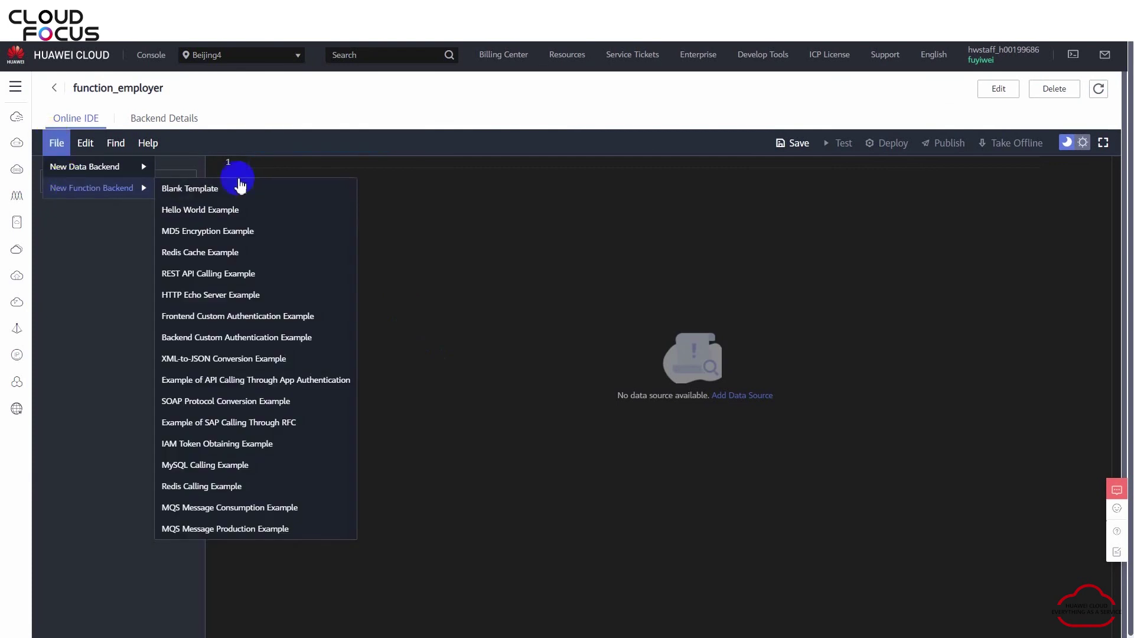
pyautogui.click(238, 188)
pyautogui.click(539, 234)
pyautogui.hotkey('ctrl', 'v')
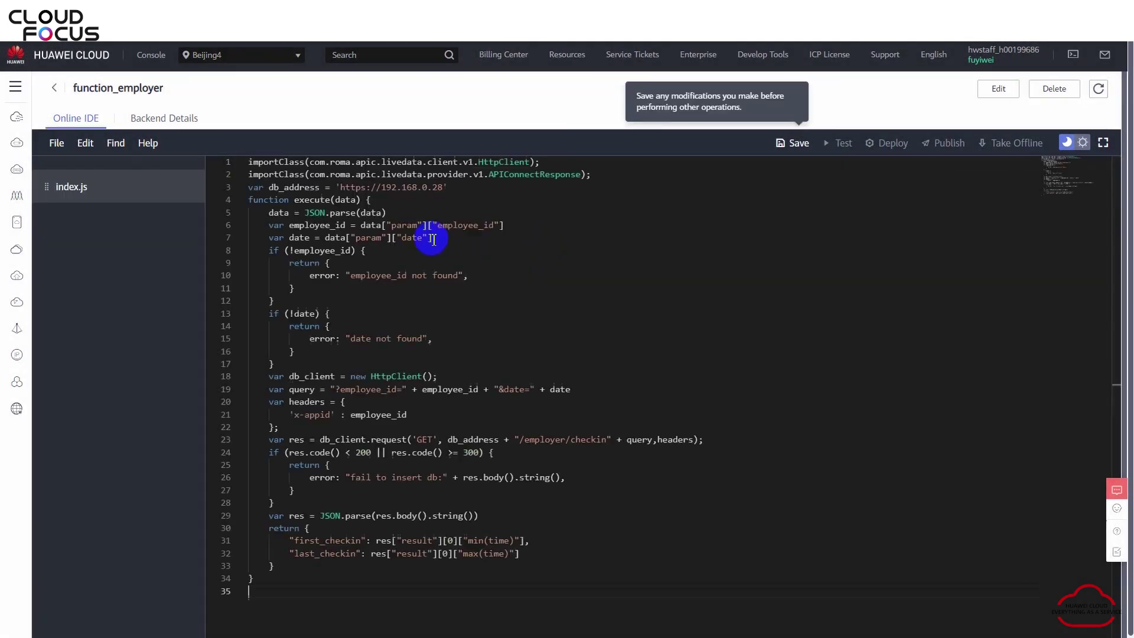
pyautogui.click(794, 142)
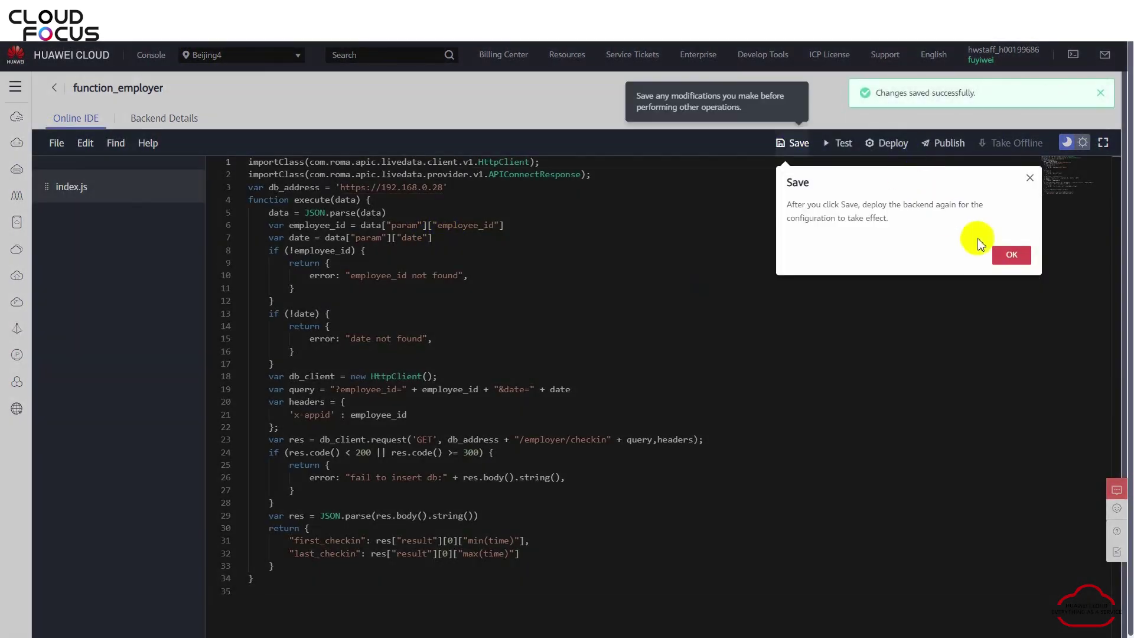
pyautogui.click(1006, 253)
# Deploy function_employer and publish it to the group DEFAULT_global in the RELEASE environment with App authentication
pyautogui.click(874, 143)
pyautogui.click(540, 270)
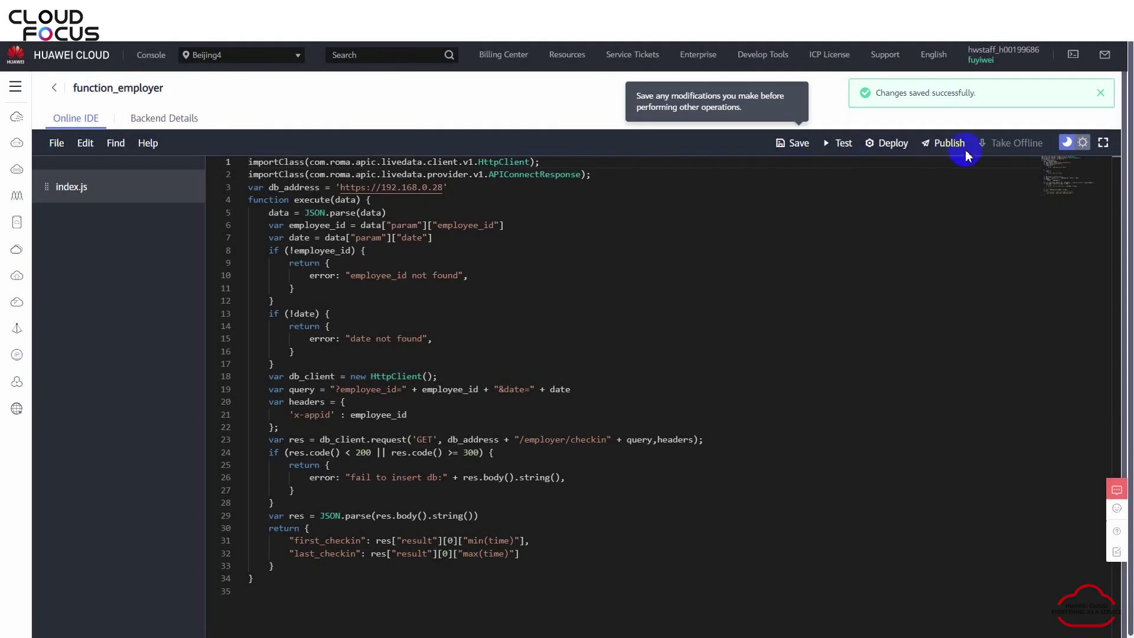
pyautogui.click(945, 143)
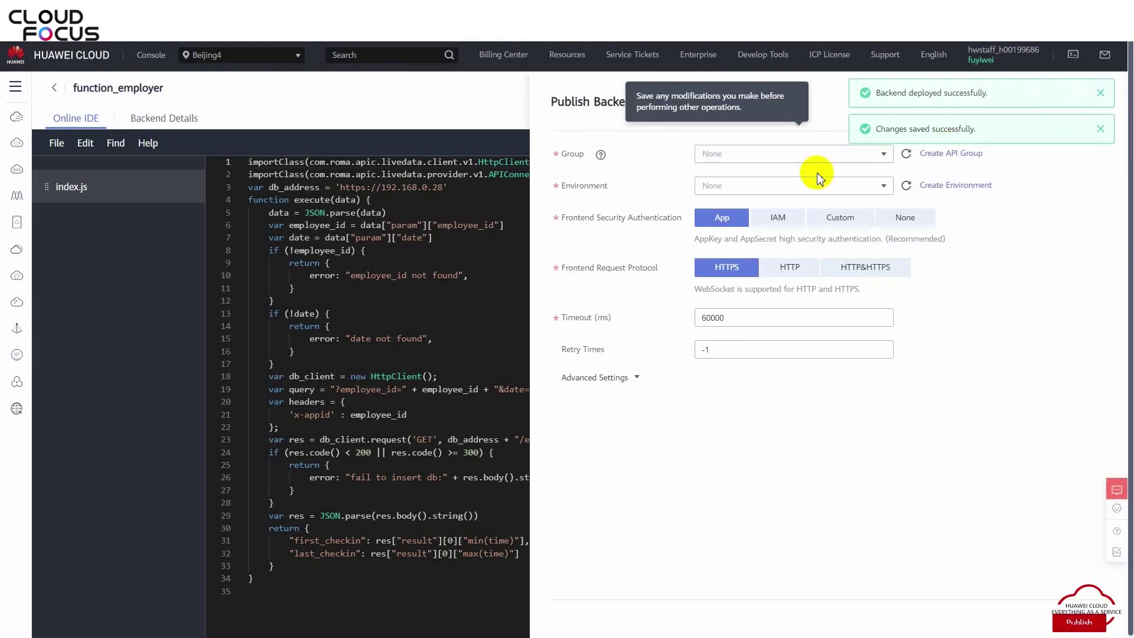
pyautogui.click(759, 154)
pyautogui.click(763, 213)
pyautogui.click(760, 185)
pyautogui.click(763, 207)
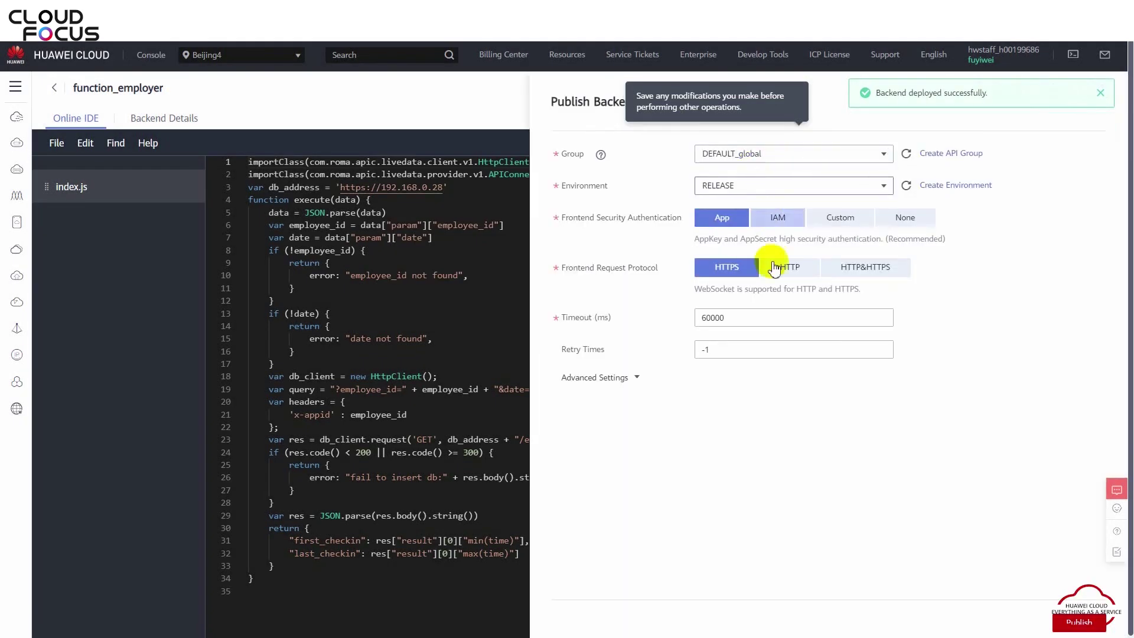
pyautogui.click(1078, 622)
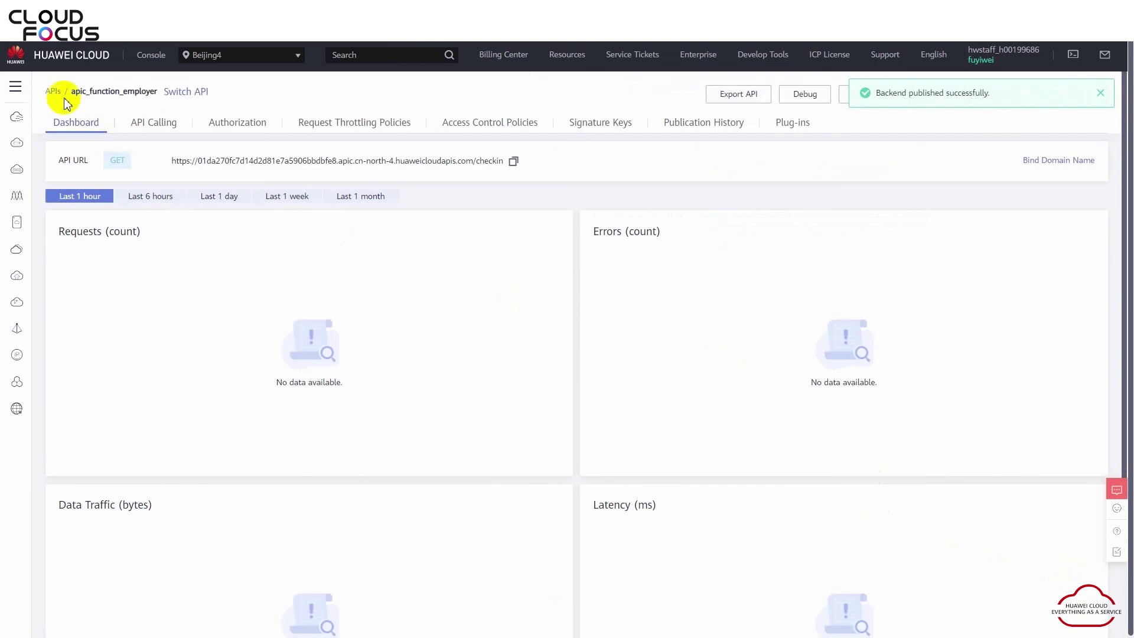
# Bind the apic_function_employer API in the RELEASE environment to the client app-employer
pyautogui.click(52, 93)
pyautogui.click(78, 295)
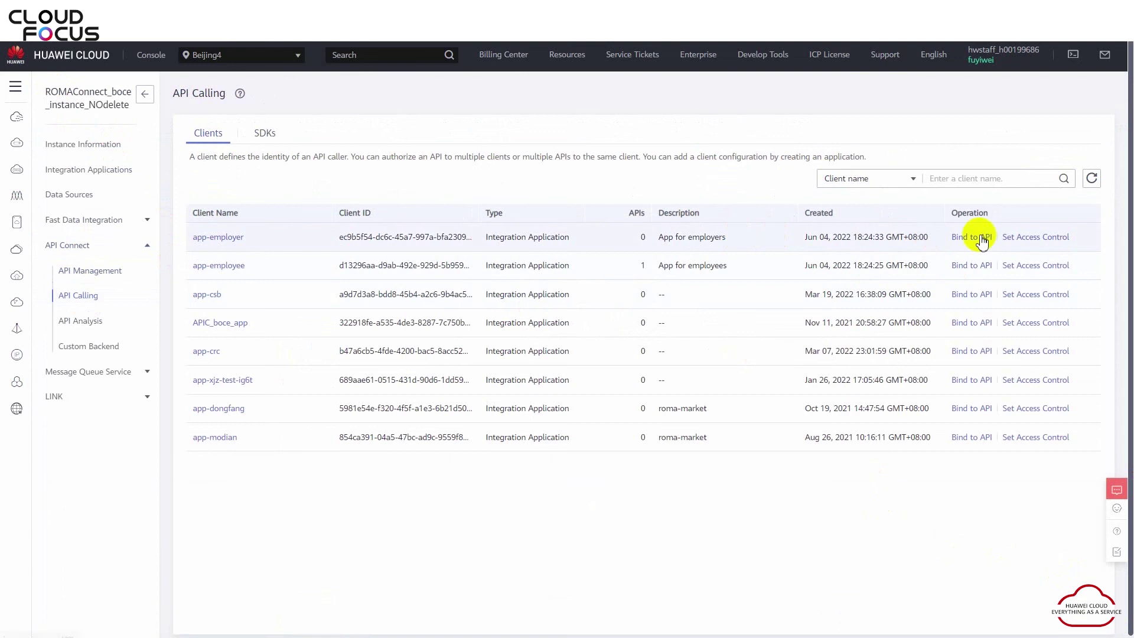
pyautogui.click(972, 239)
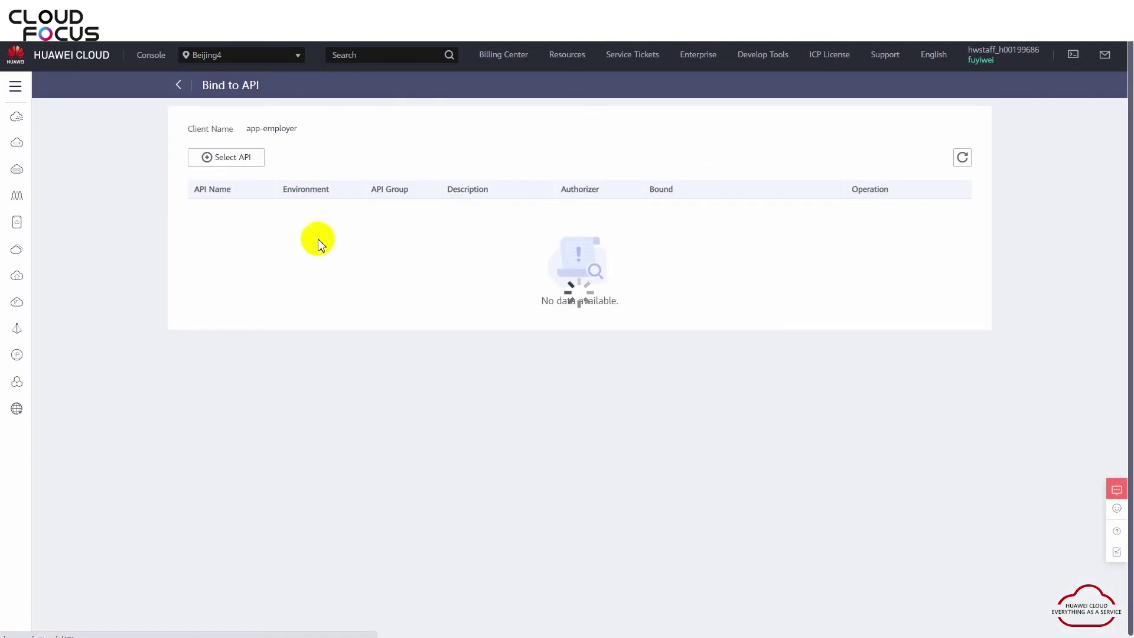
pyautogui.click(230, 159)
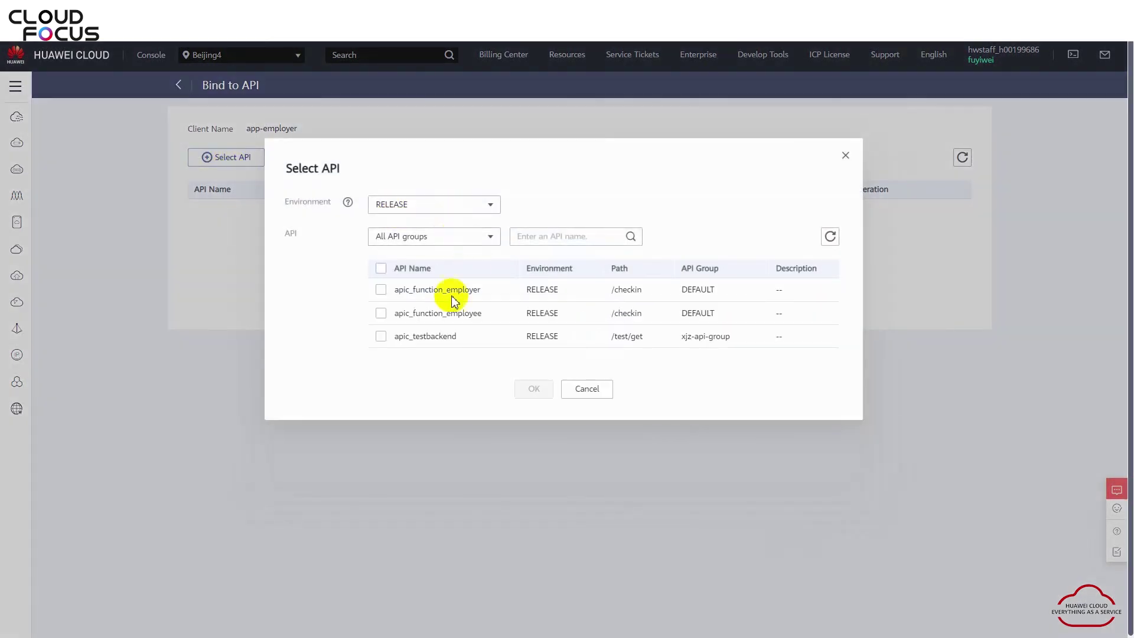
pyautogui.click(381, 290)
pyautogui.click(533, 389)
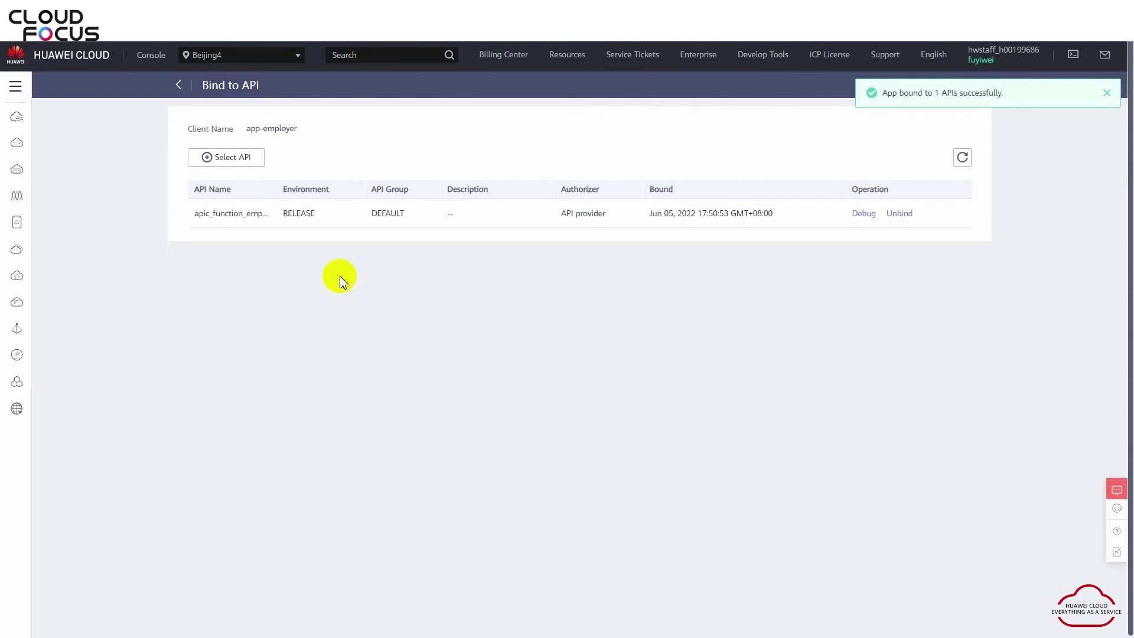
# Start debugging the bound apic_function_employer API and add the query parameters employee_id and date
pyautogui.click(862, 214)
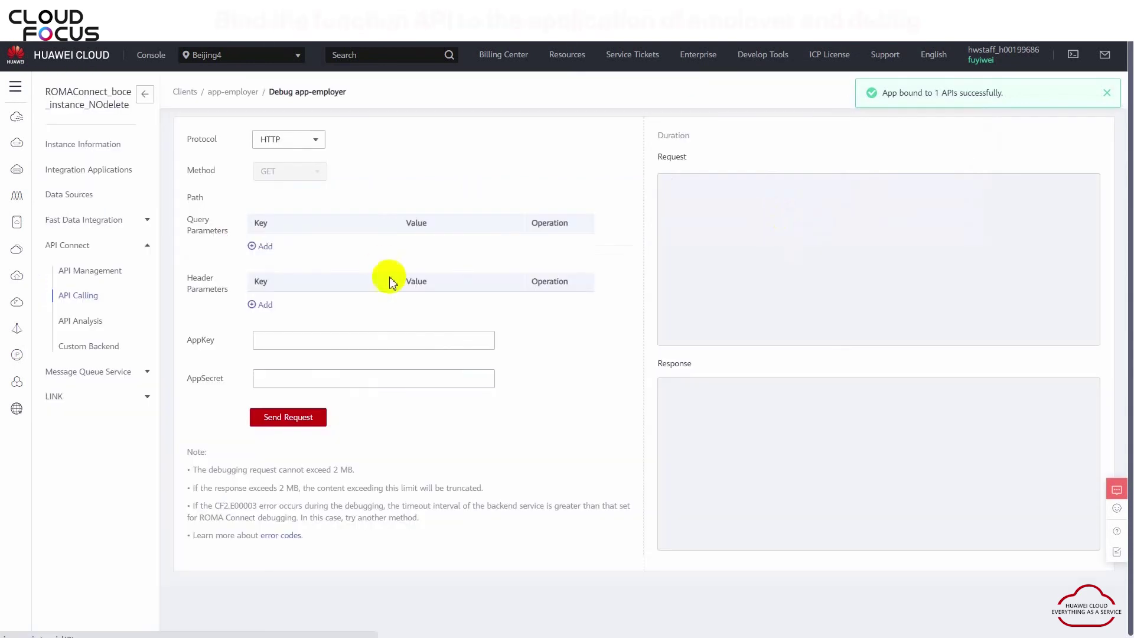
pyautogui.click(274, 251)
pyautogui.write('employee_id')
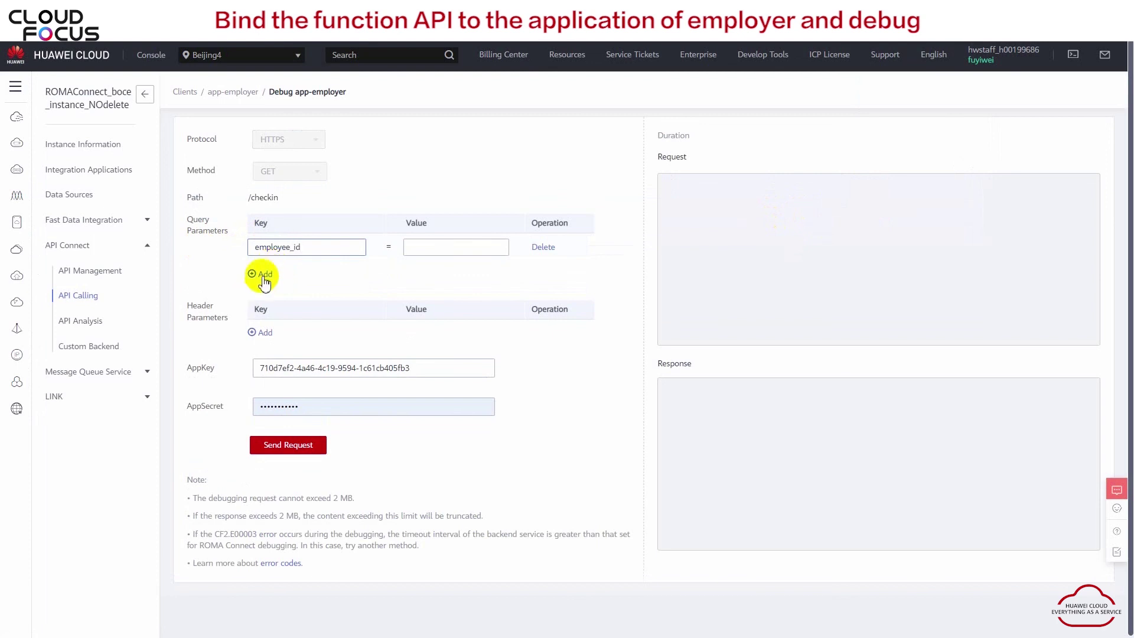
pyautogui.click(264, 275)
pyautogui.click(285, 273)
pyautogui.write('da')
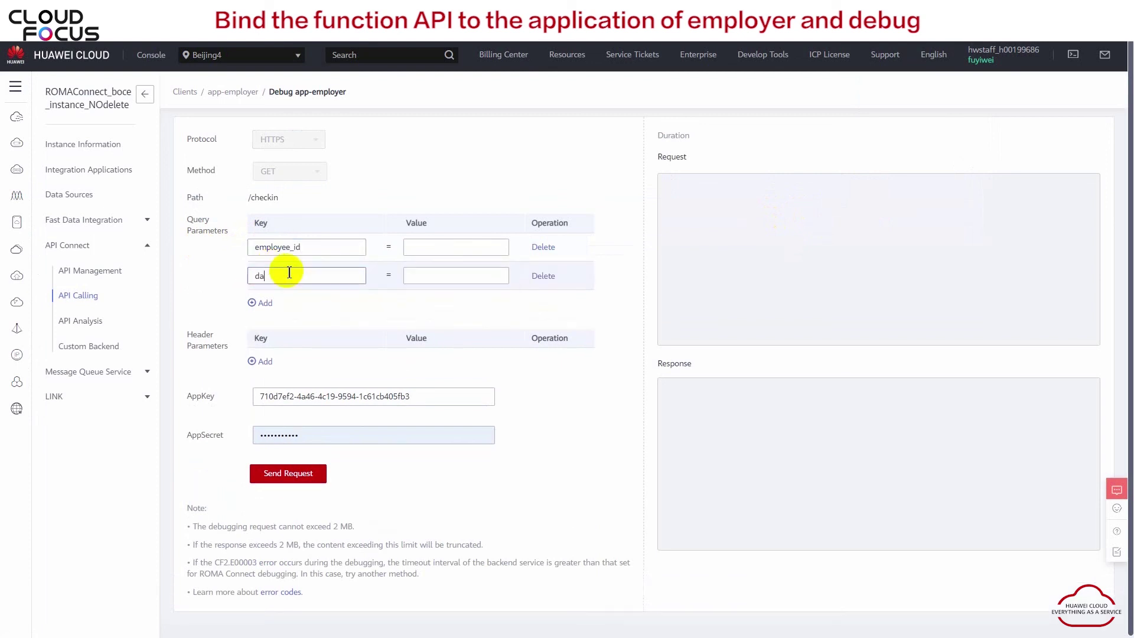
pyautogui.write('te')
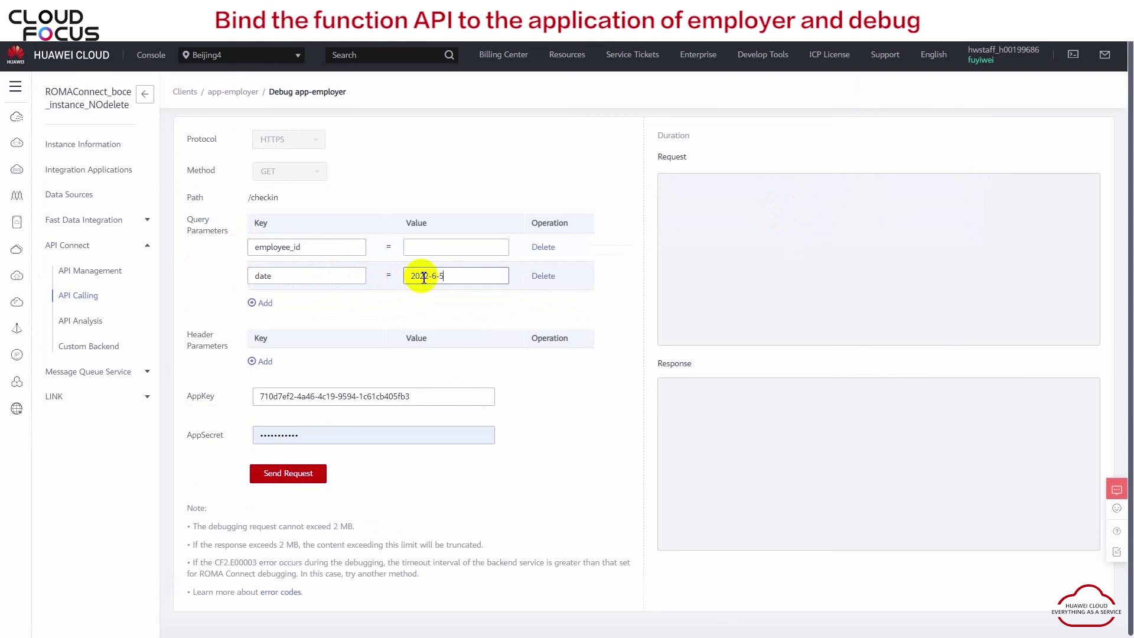
# Set date to 2022-6-5, paste the employee's application ID as the employee_id value, and send the GET /checkin request
pyautogui.click(424, 277)
pyautogui.write('2022-6-5')
pyautogui.click(450, 247)
pyautogui.hotkey('ctrl', 'v')
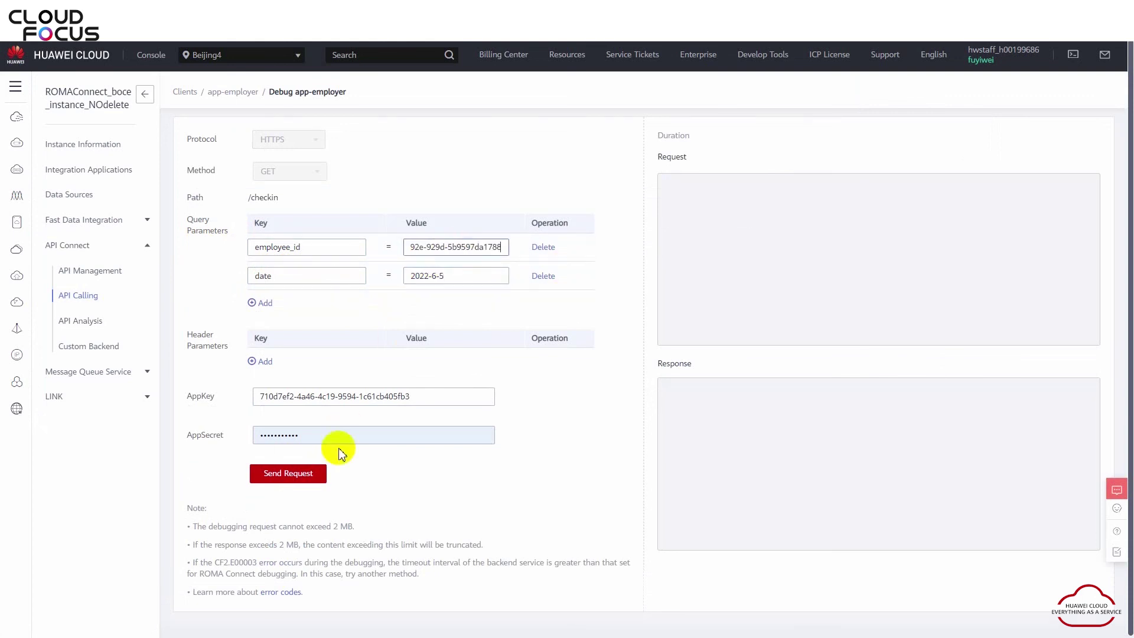
pyautogui.click(302, 475)
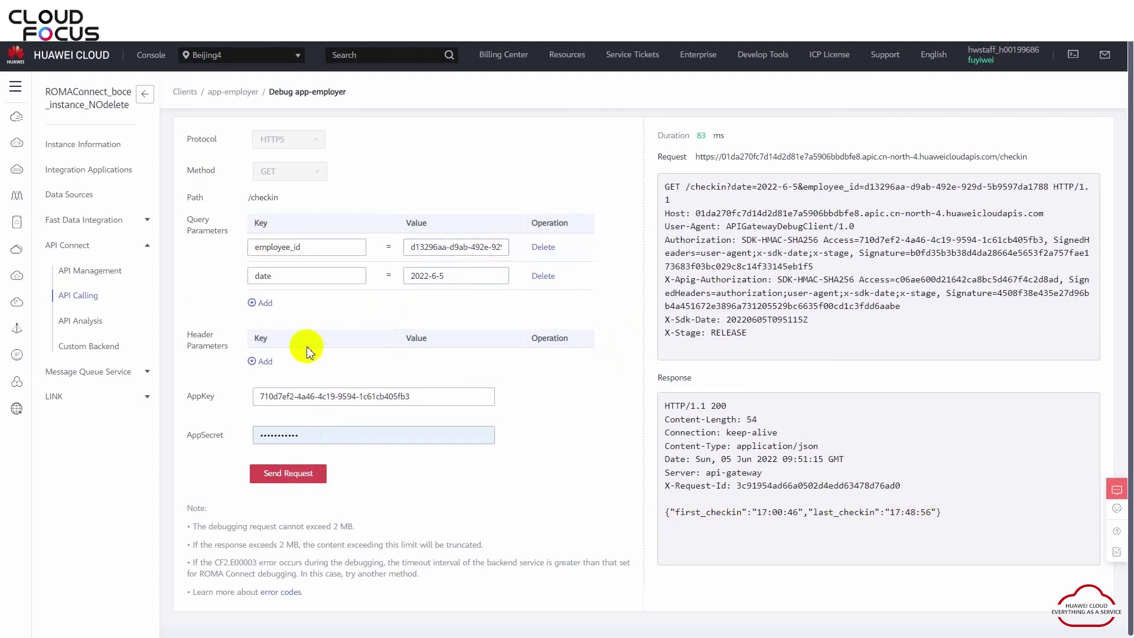
# Review the published APIs and the integration applications, including the users that can be authorized for app-employee, without authorizing anyone
pyautogui.click(105, 272)
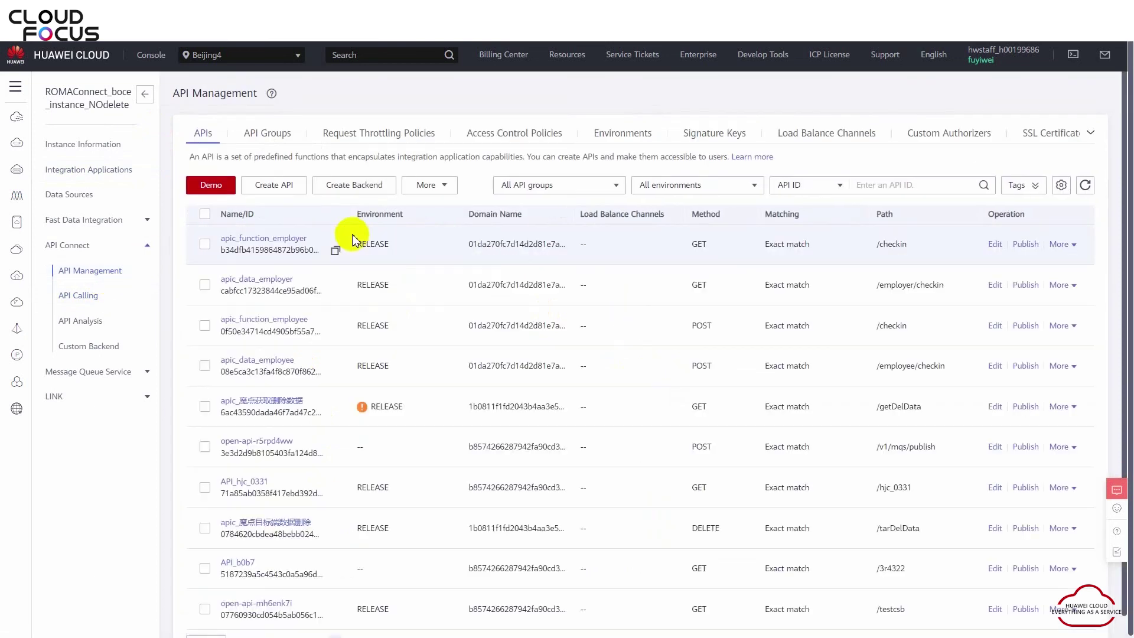
pyautogui.click(103, 177)
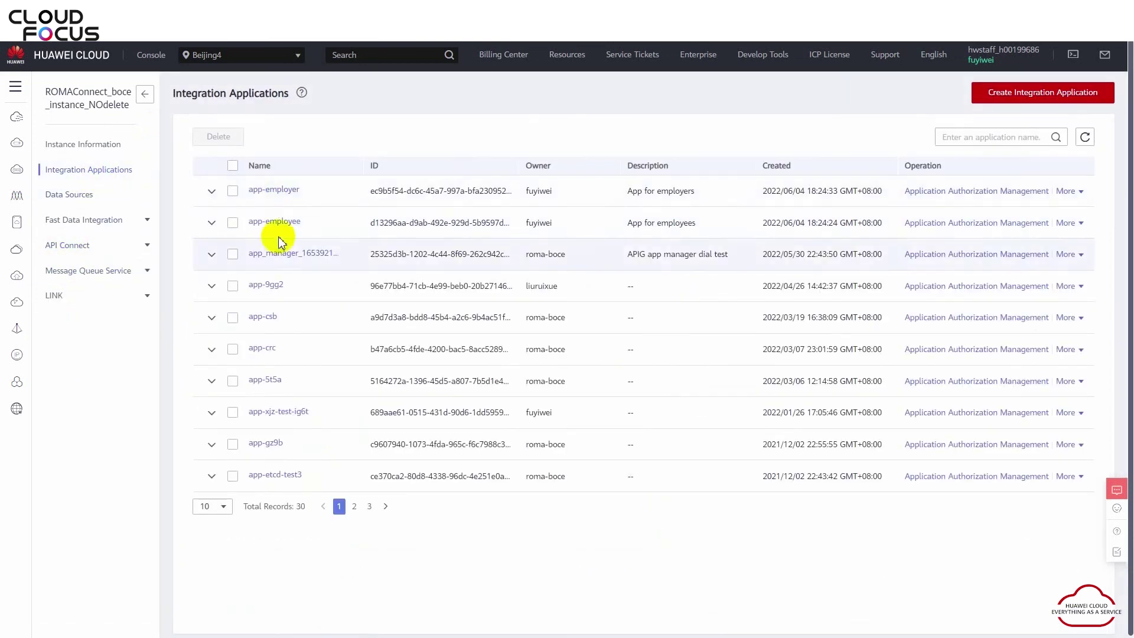
pyautogui.click(936, 224)
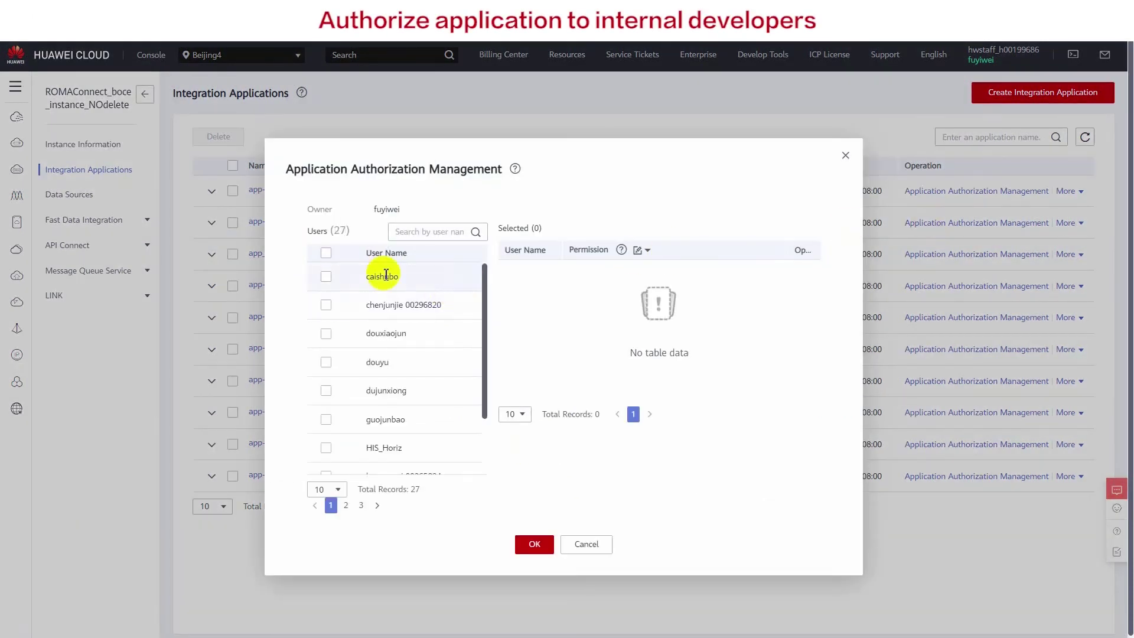
pyautogui.moveTo(376, 154); pyautogui.dragTo(394, 145)
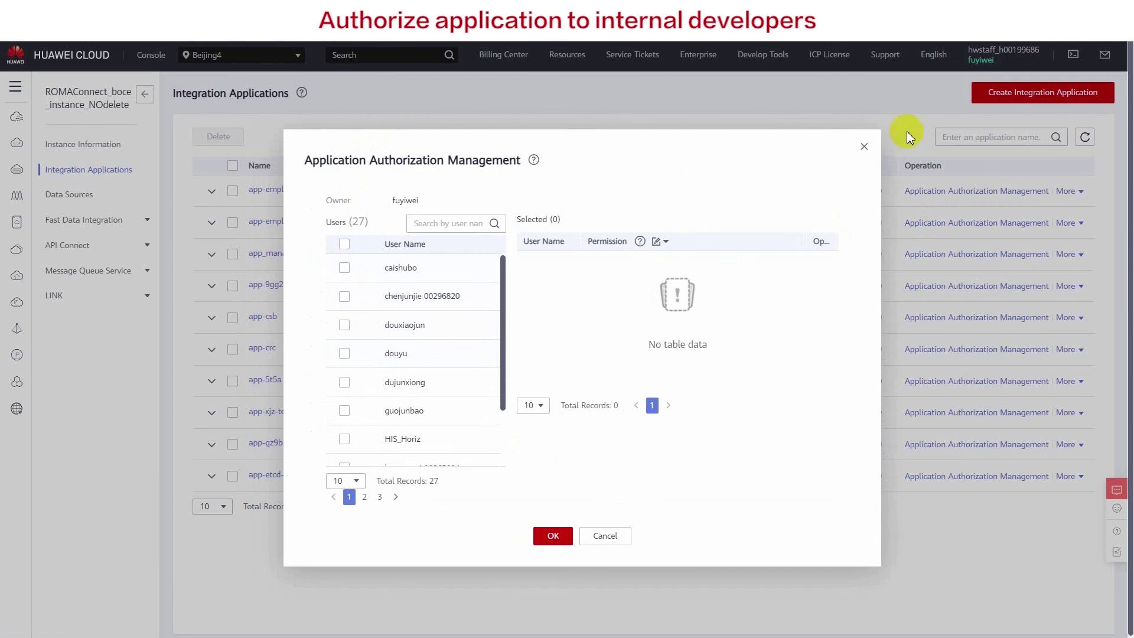
pyautogui.click(863, 146)
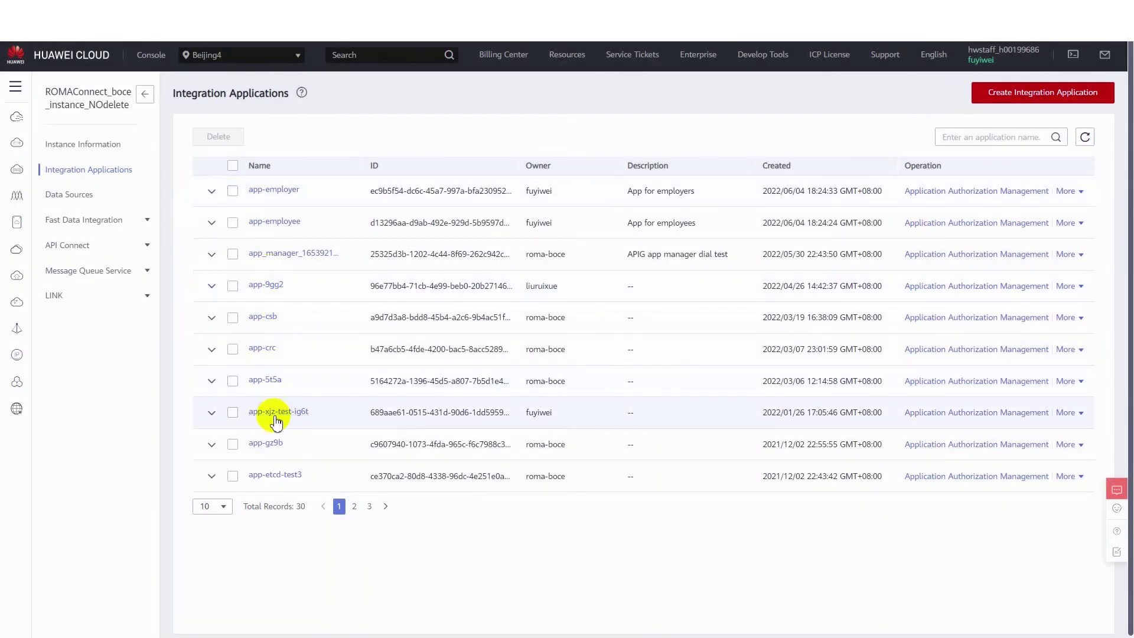
# View the API of app-xjz-test-ig6t and the apic_testbackend debugging page, and return to the ROMA Connect instance list
pyautogui.click(270, 381)
pyautogui.click(121, 362)
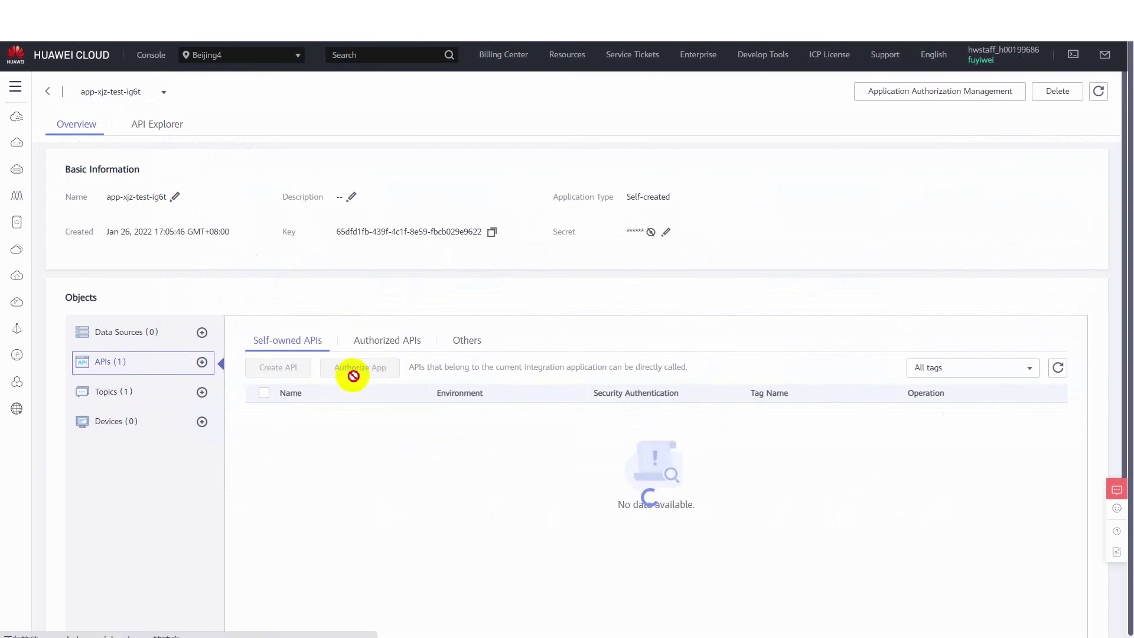
pyautogui.click(917, 417)
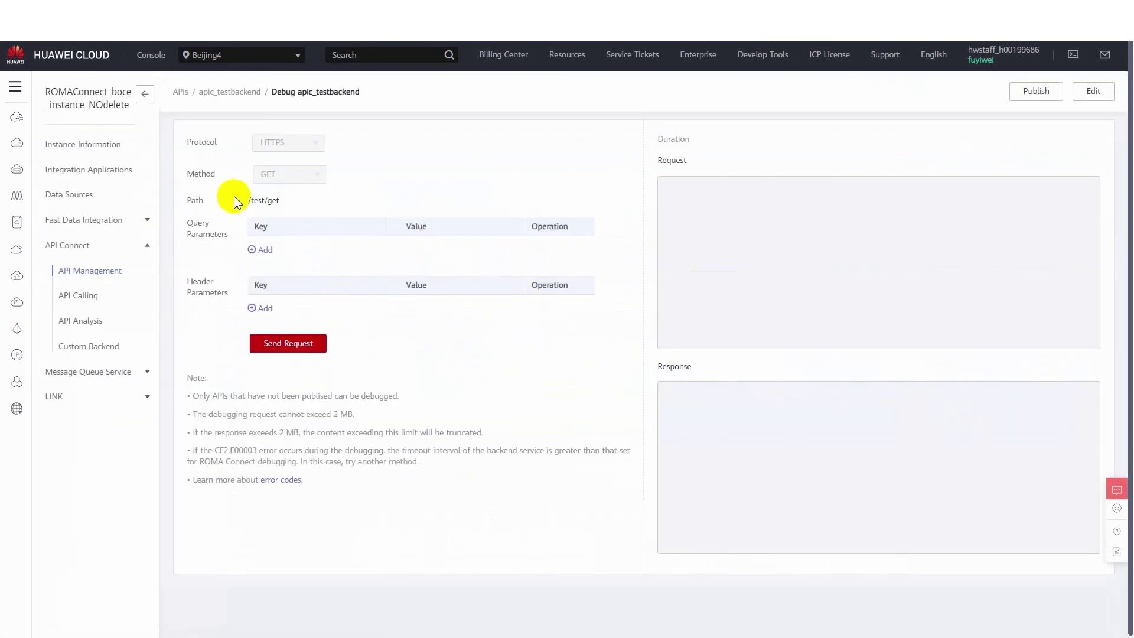
pyautogui.click(147, 99)
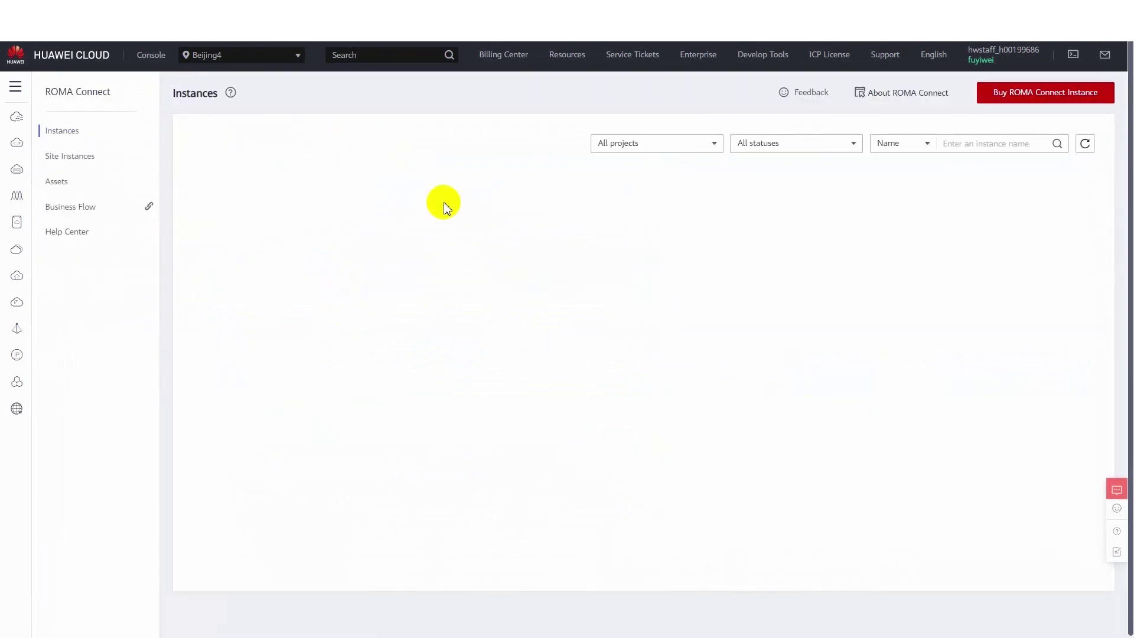